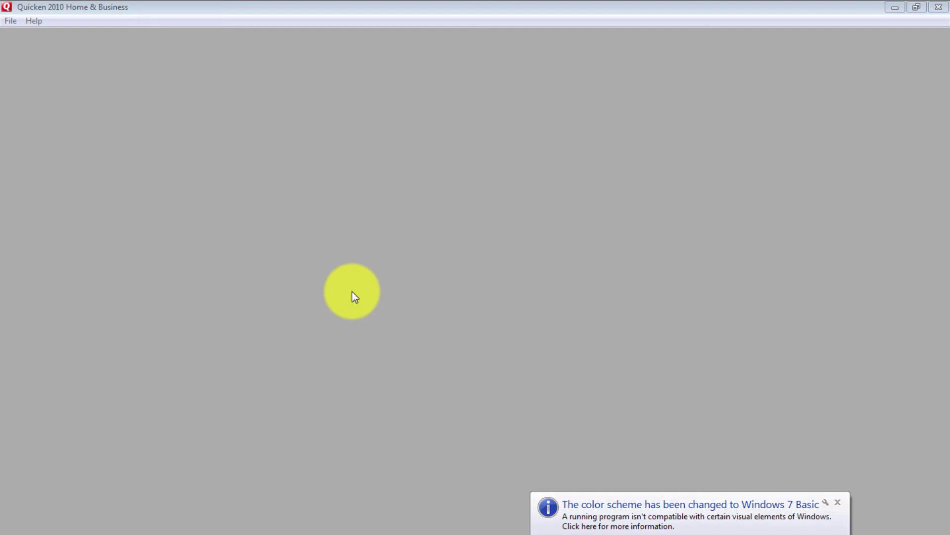
Create a new Quicken data file named 'new' in the Tax Paperwork folder
click(10, 22)
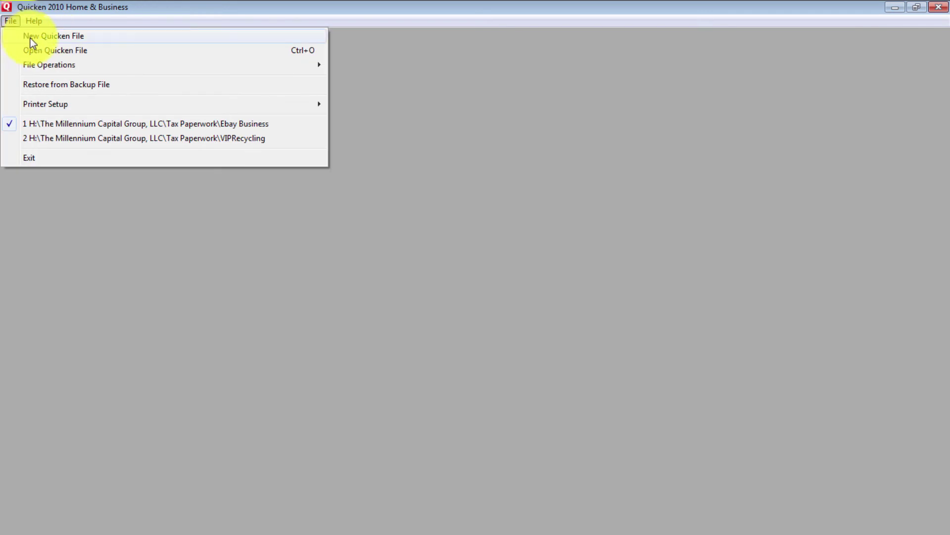
click(47, 37)
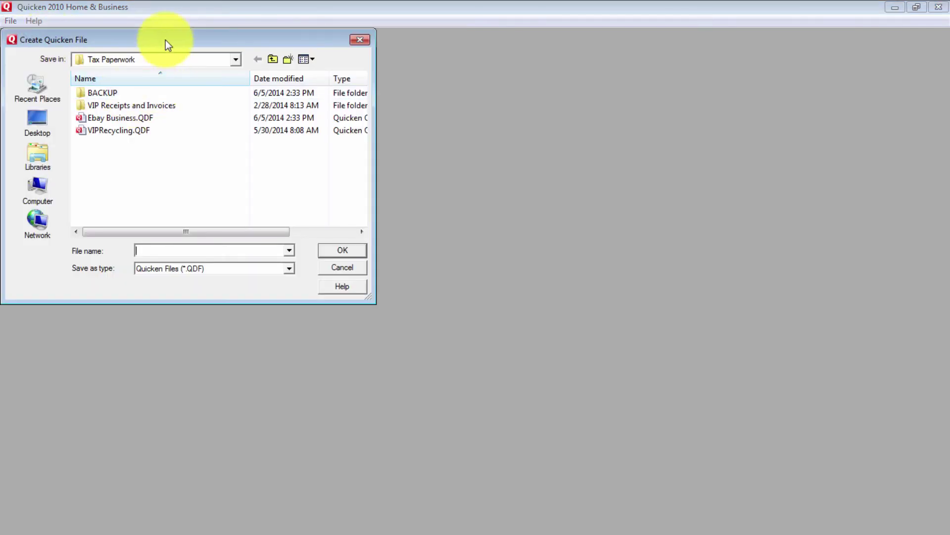
text(new)
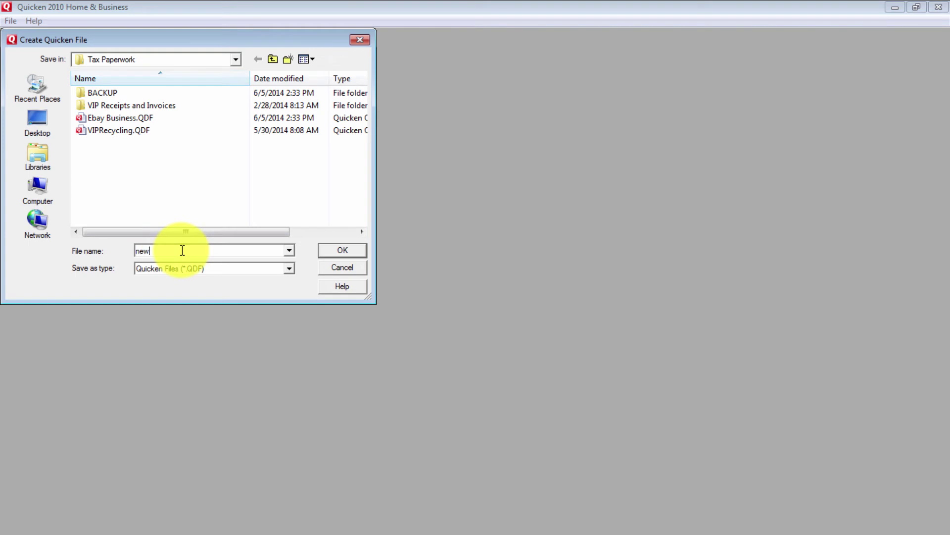
click(340, 250)
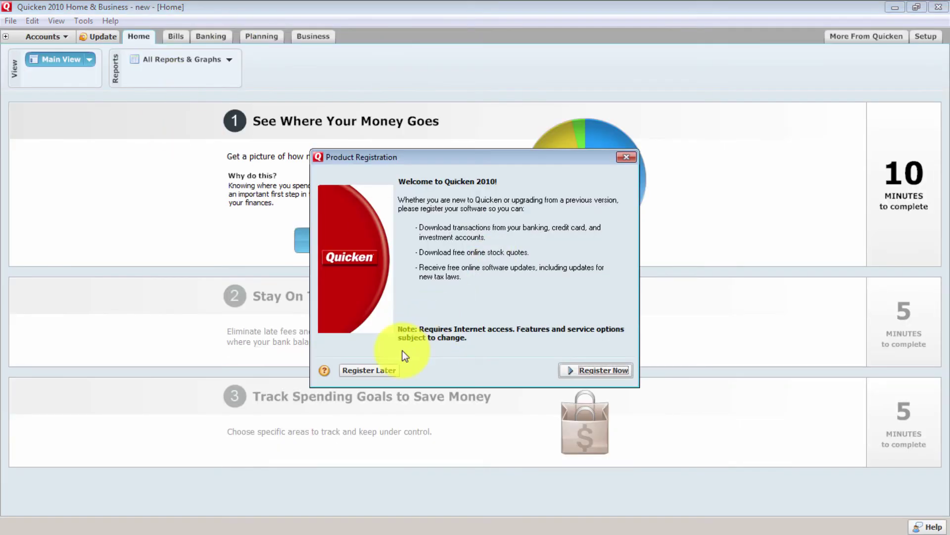
Skip product registration, show the empty accounts sidebar, and begin adding an account
click(376, 371)
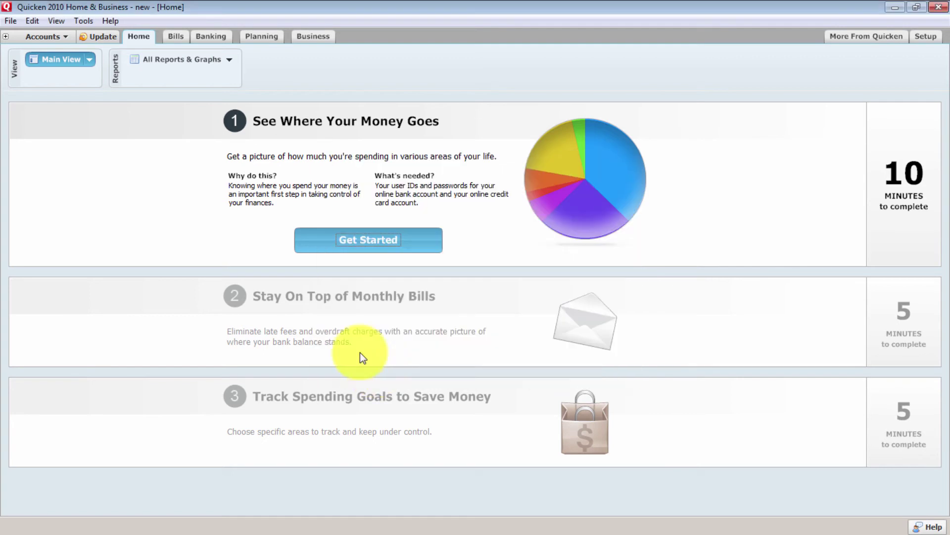
click(39, 42)
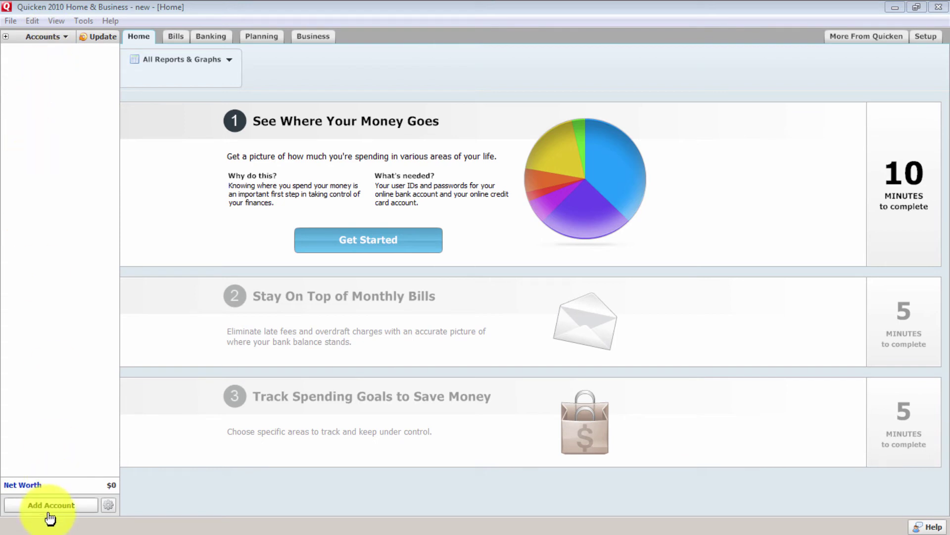
click(49, 36)
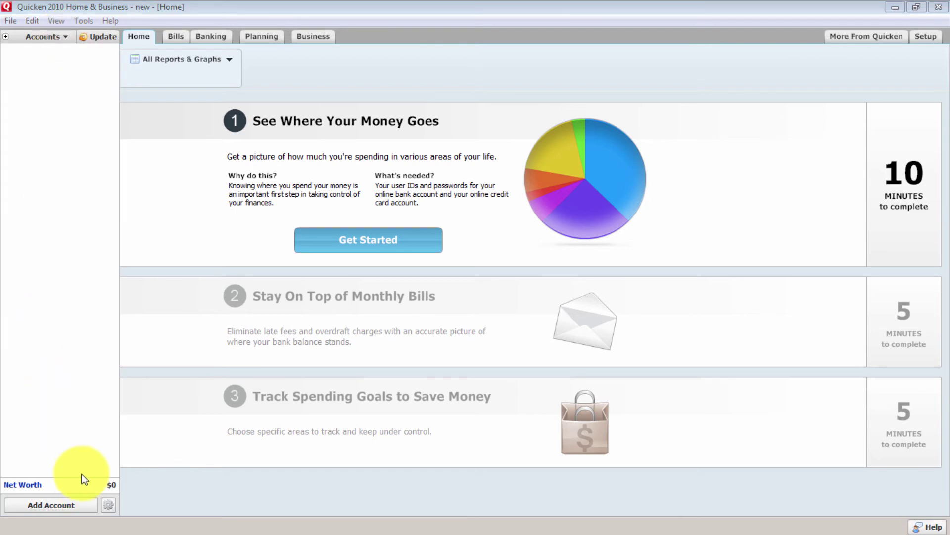
drag(79, 428, 52, 500)
click(52, 504)
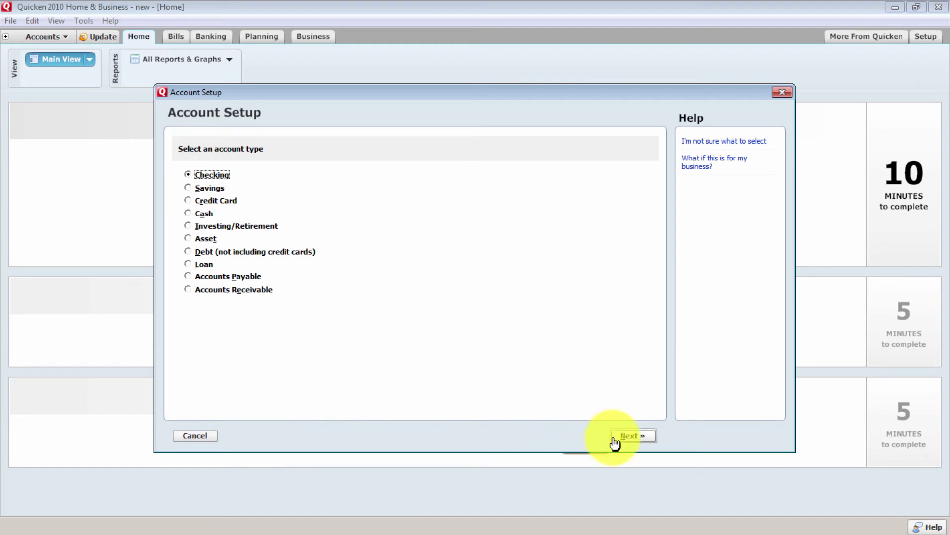
Keep Checking as the account type and opt out of entering a financial institution
click(636, 445)
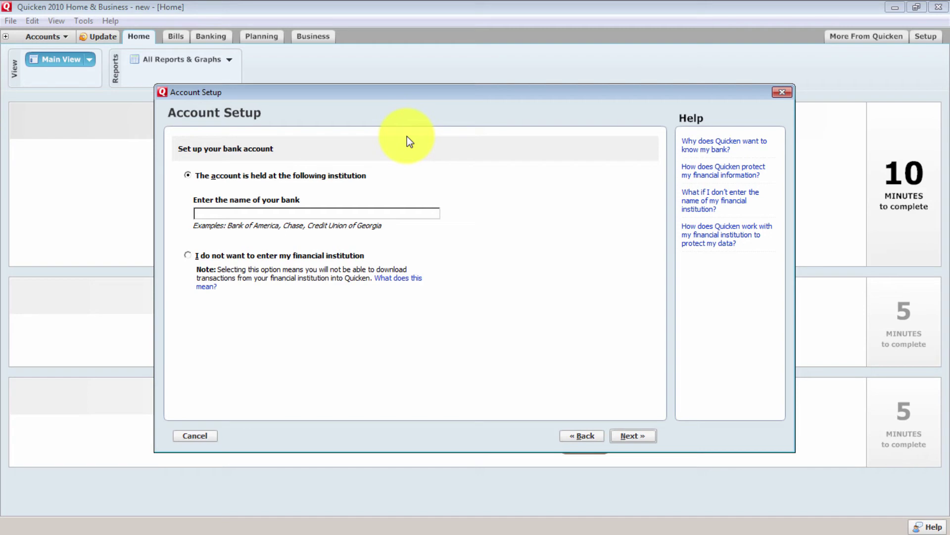
text(Geo)
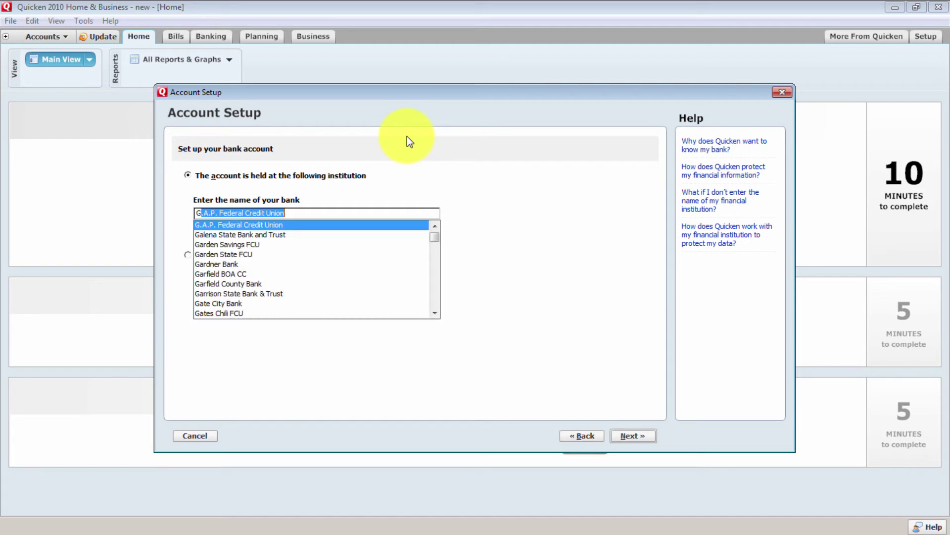
text(rgeB)
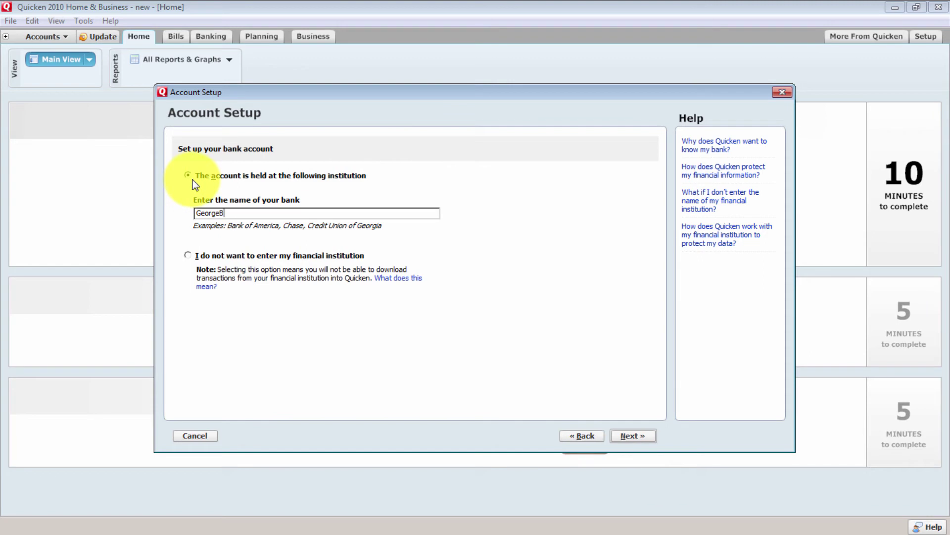
click(215, 256)
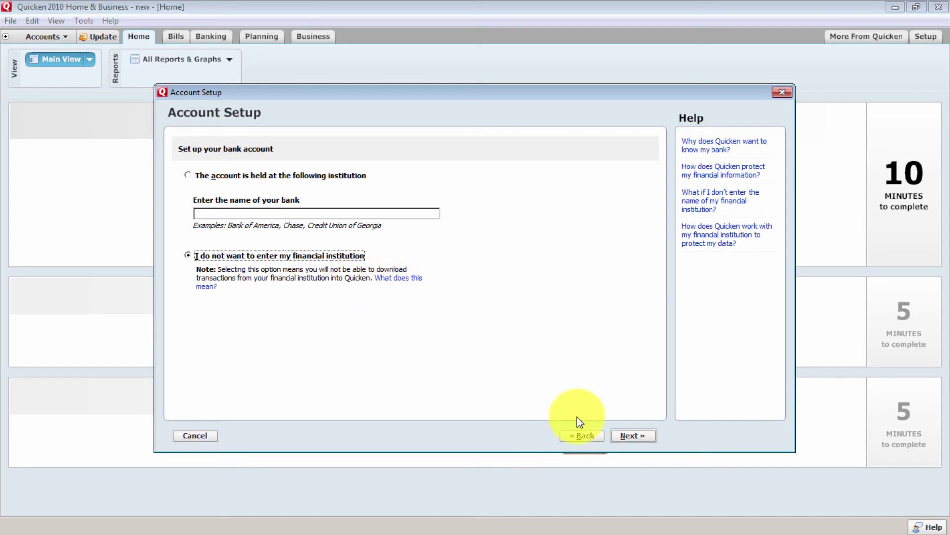
Name the checking account KGB and designate it for Business Transactions
click(630, 437)
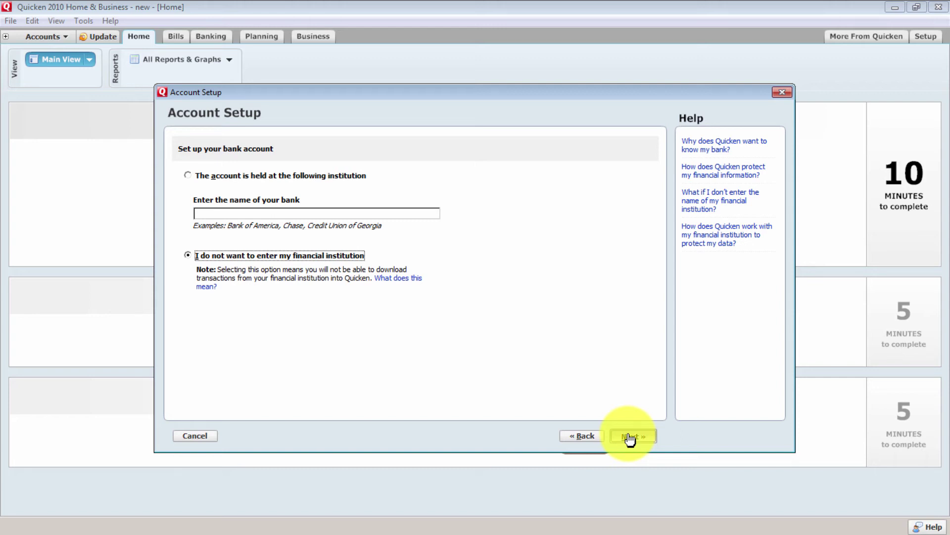
click(630, 438)
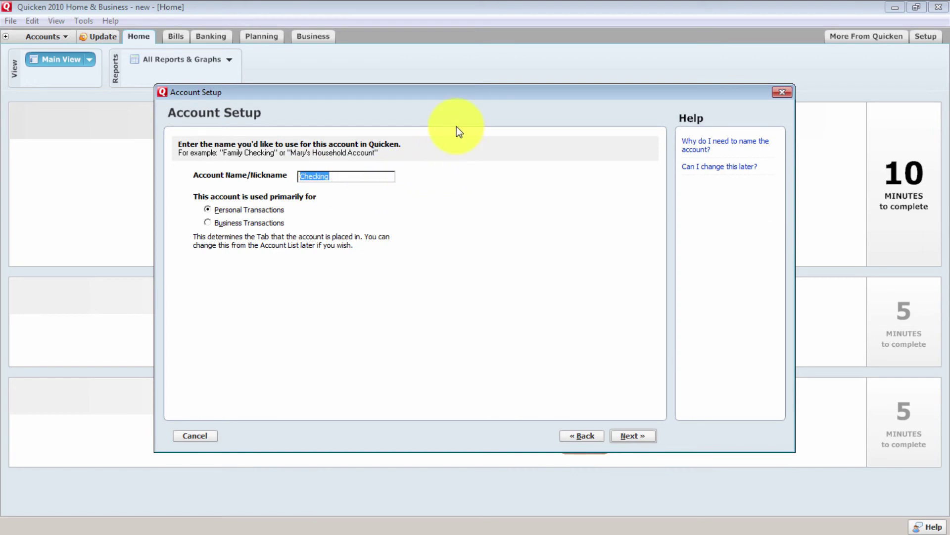
text(KGB)
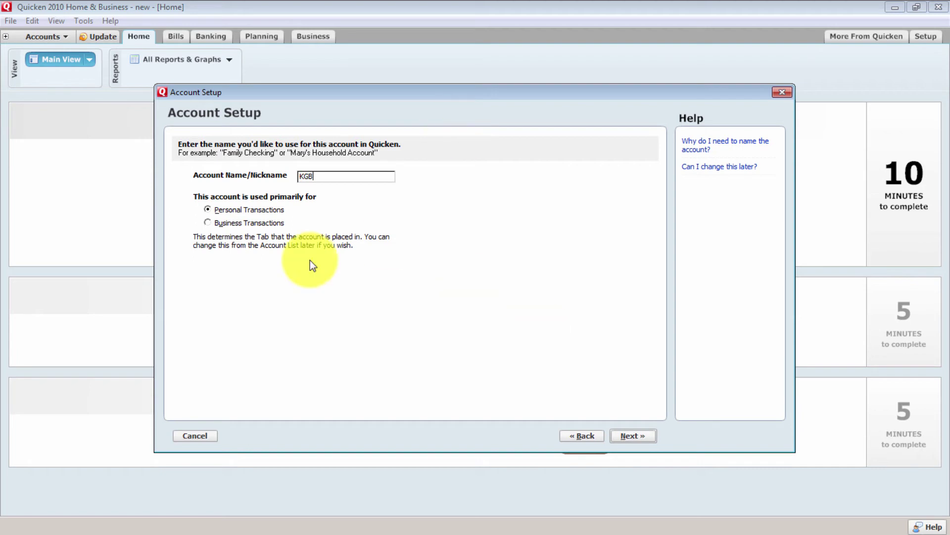
click(209, 227)
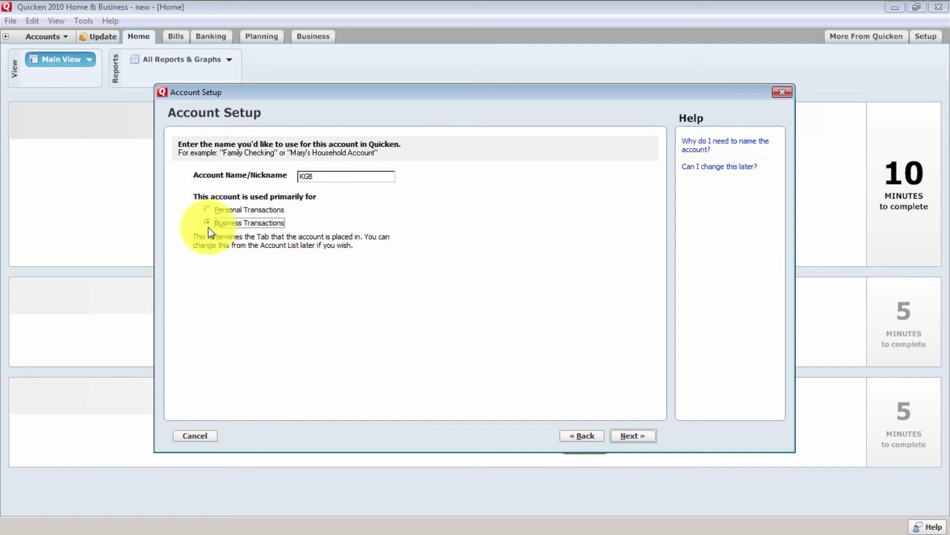
click(650, 441)
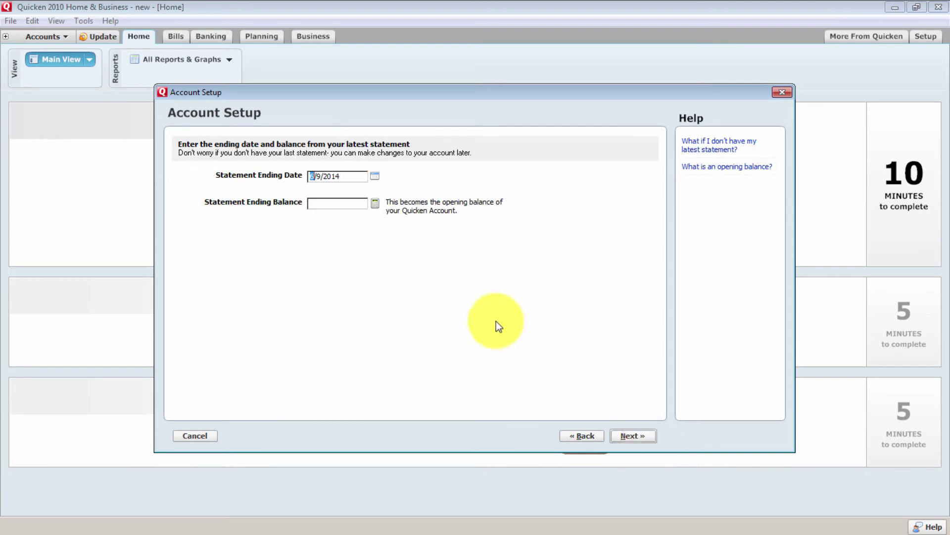
Give KGB statement ending date 6/9/2014 and balance 0.00, and finish setup
text(6)
click(332, 205)
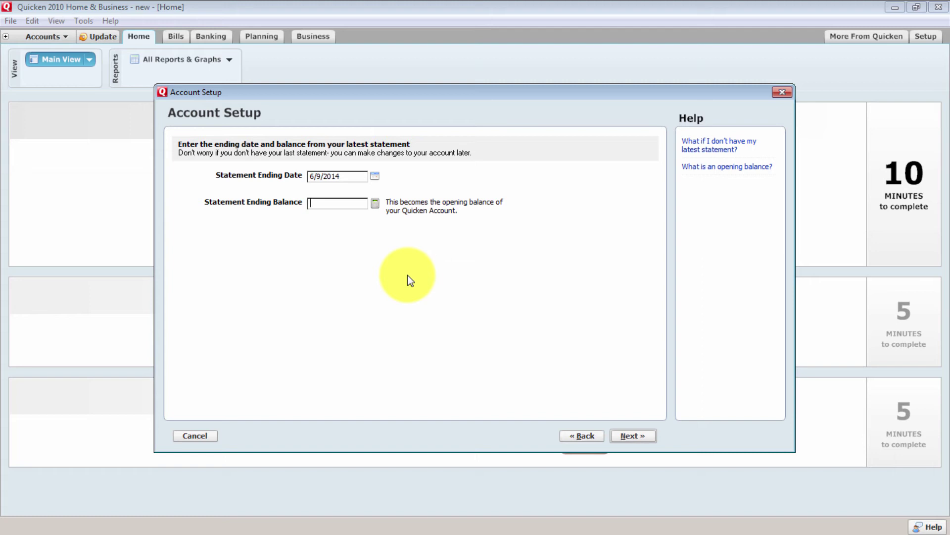
text(0.00)
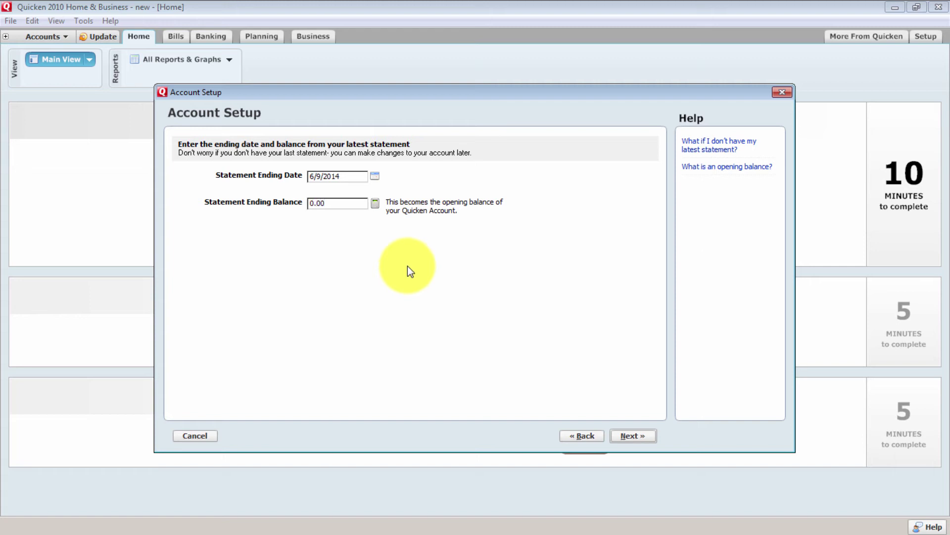
click(646, 443)
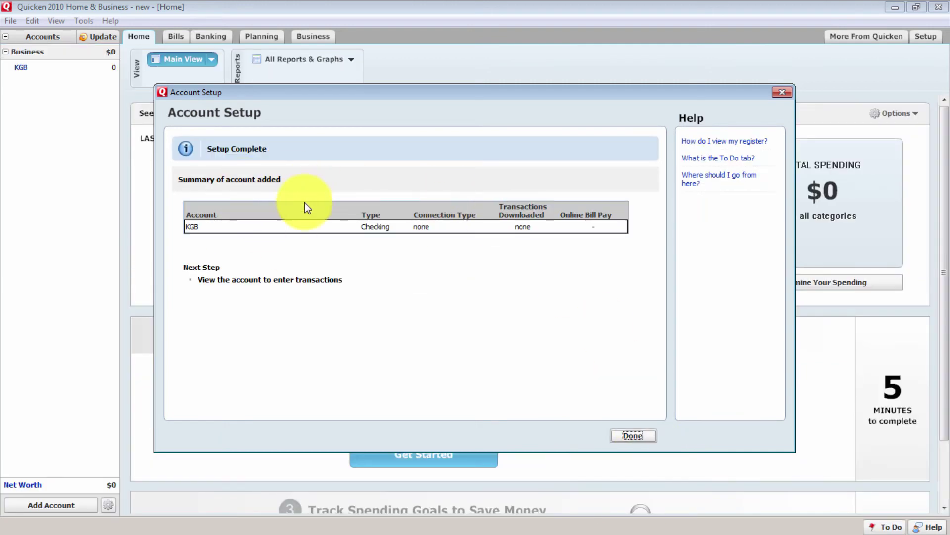
click(624, 435)
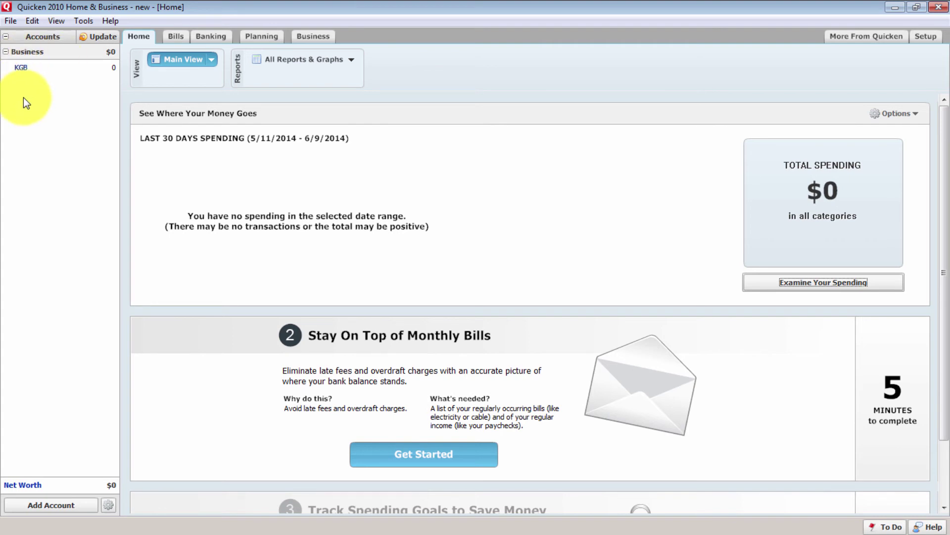
drag(11, 127, 23, 81)
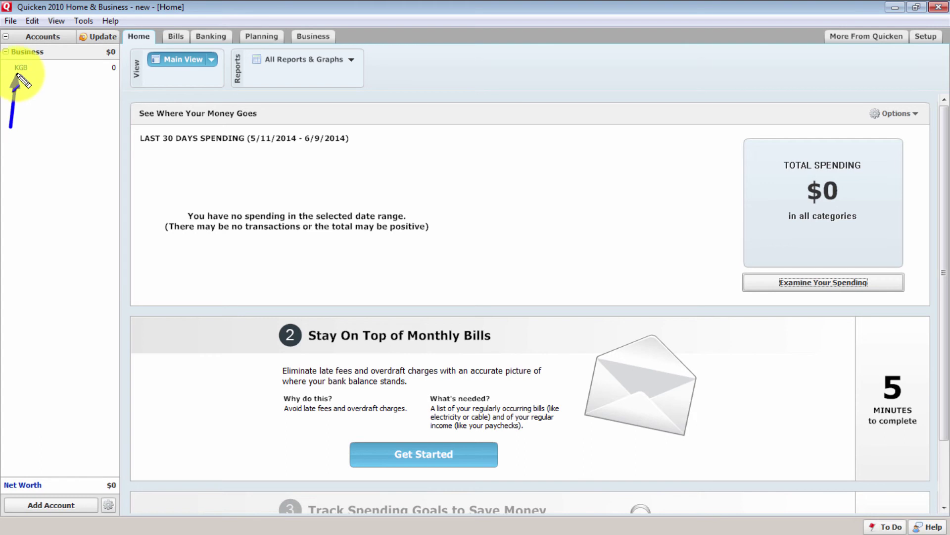
click(21, 69)
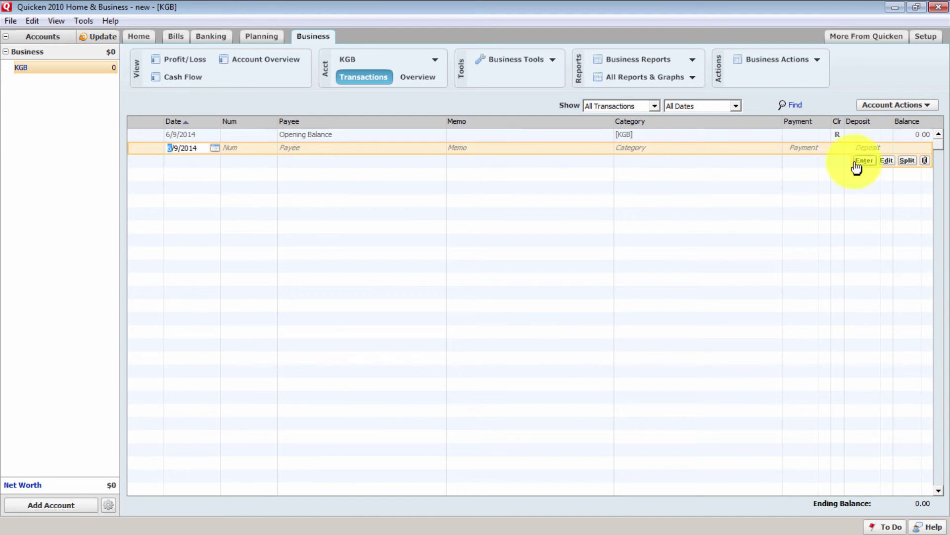
click(903, 105)
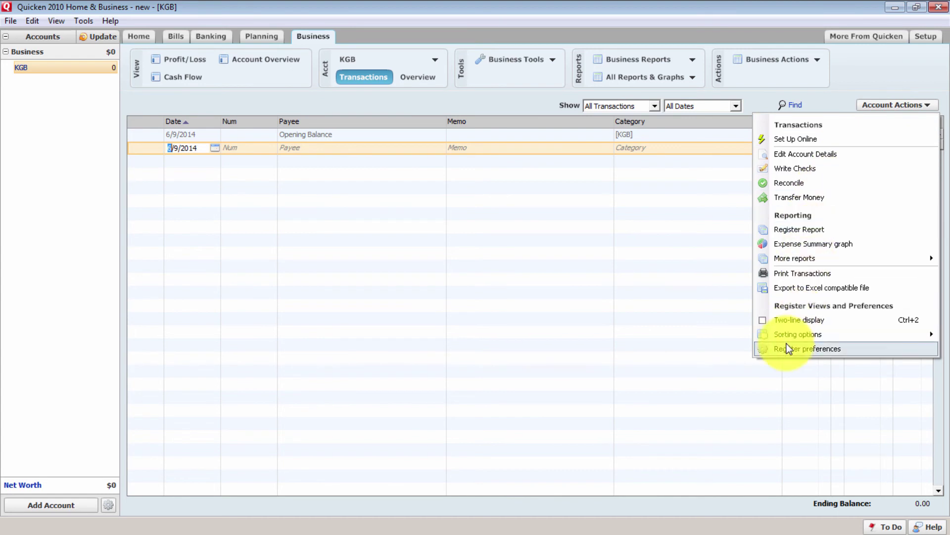
click(495, 107)
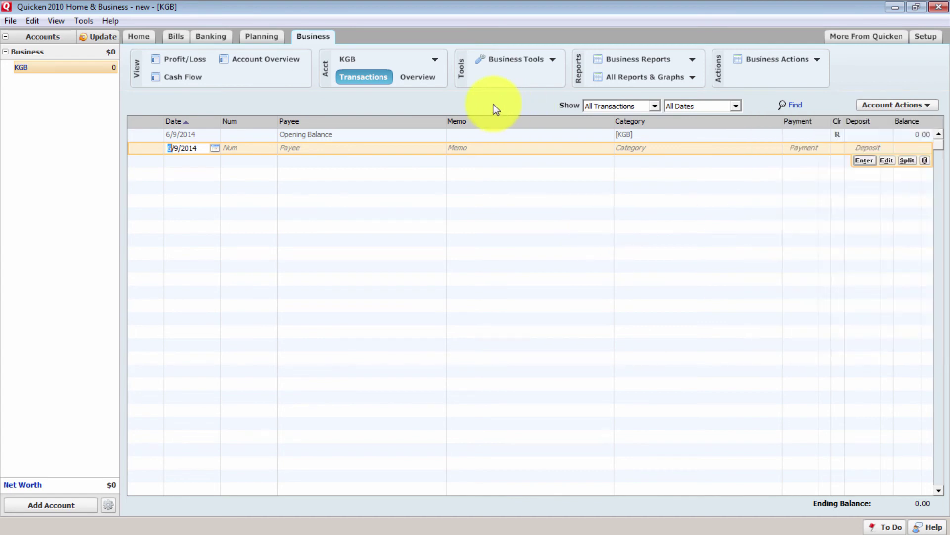
click(256, 148)
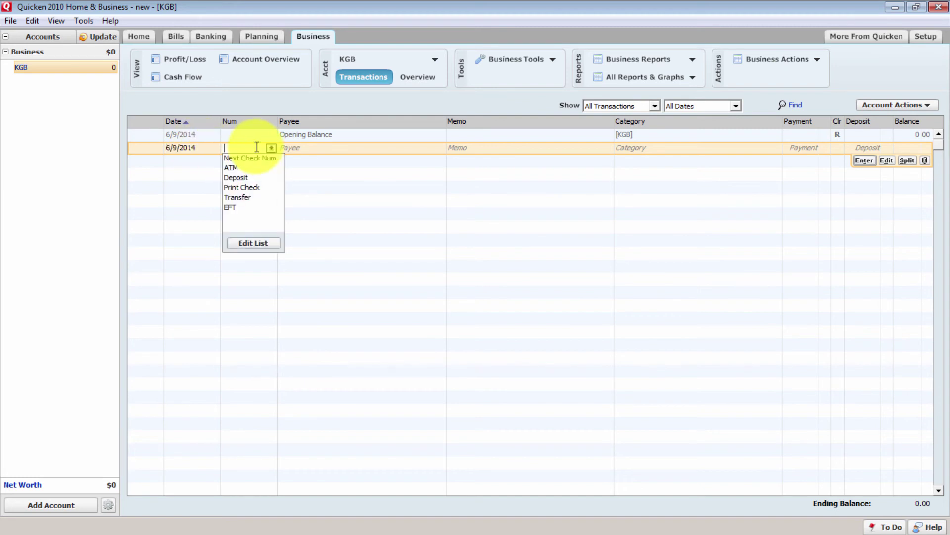
click(340, 148)
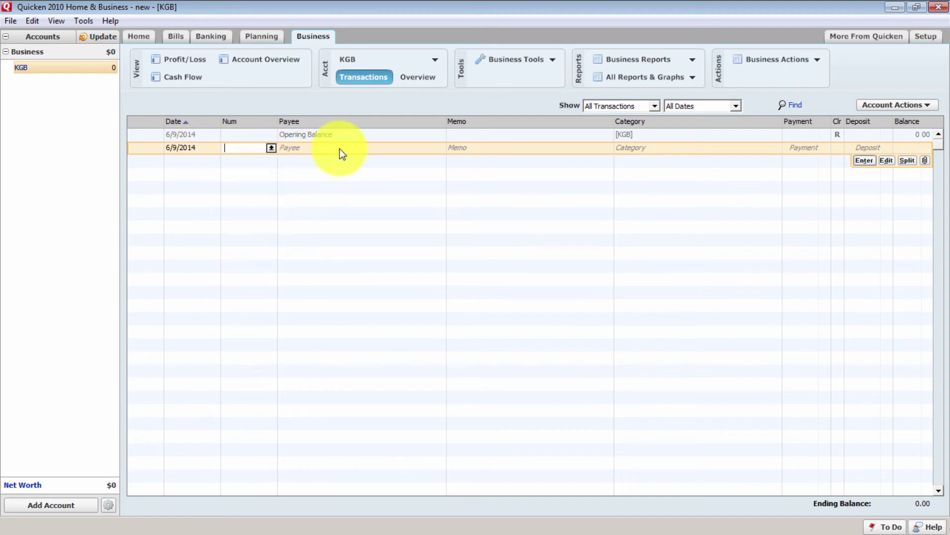
click(360, 147)
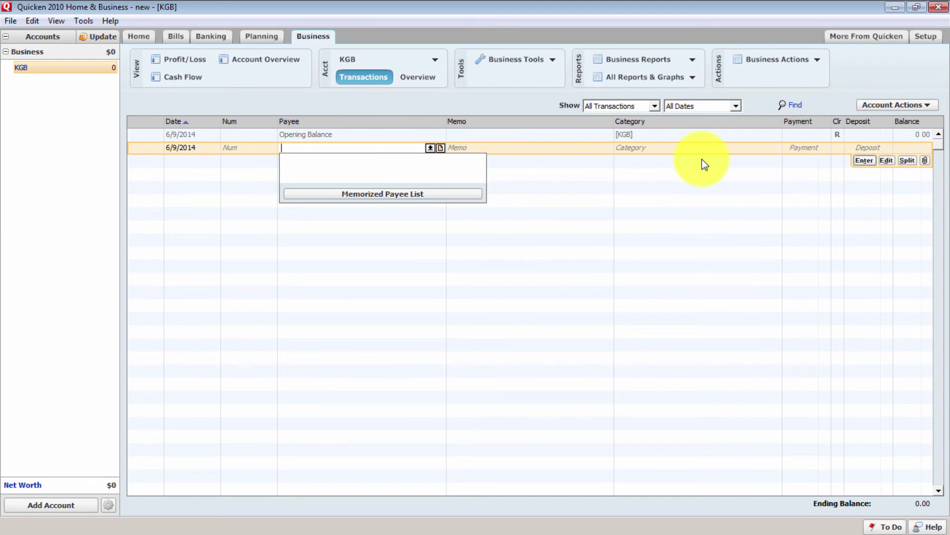
click(515, 151)
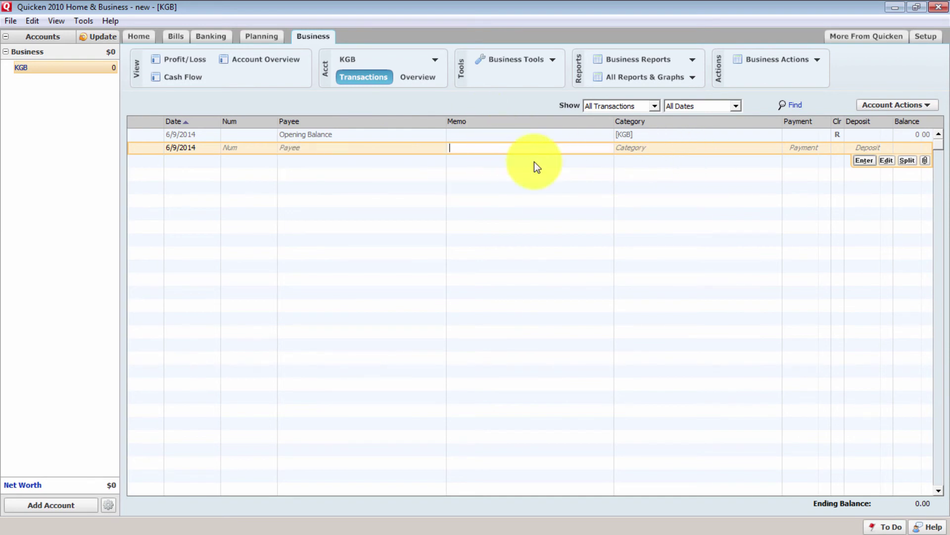
click(681, 148)
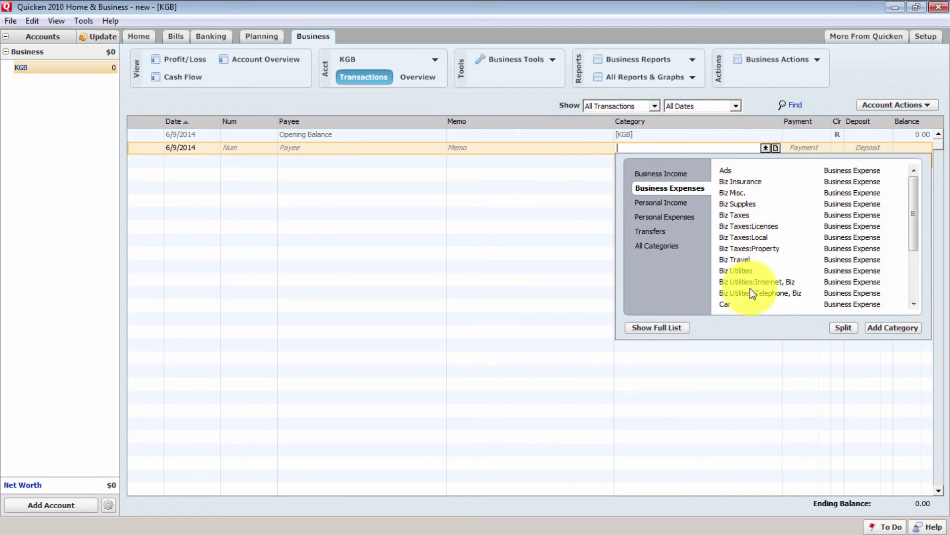
click(740, 396)
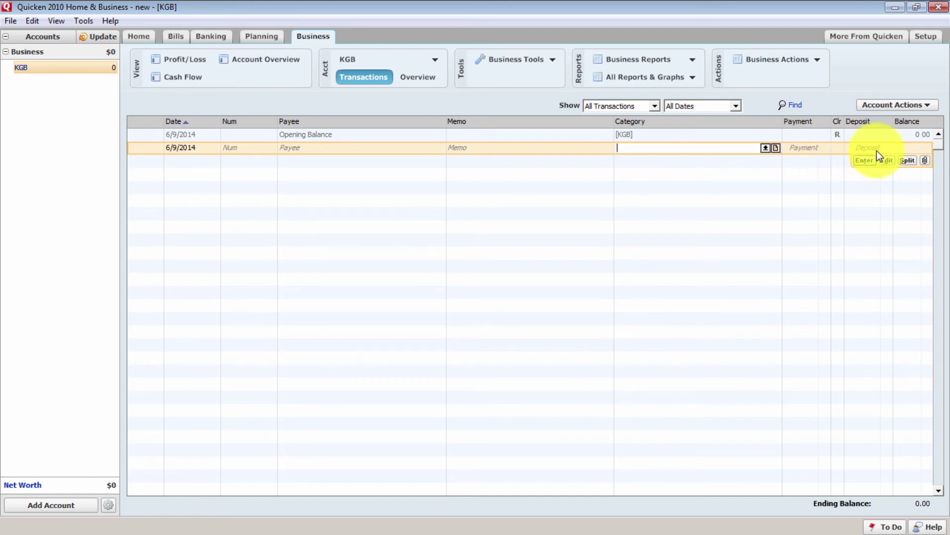
click(908, 161)
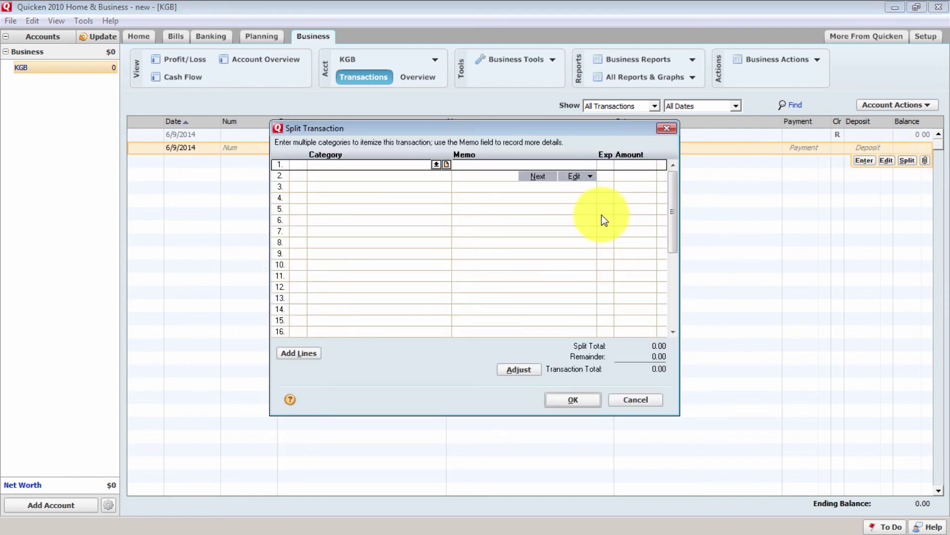
click(671, 130)
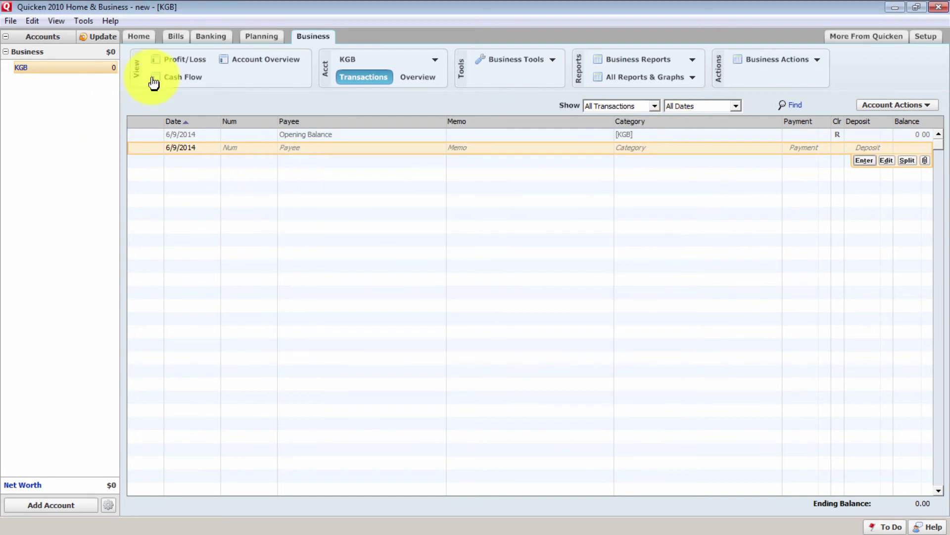
Show the Business tab's Cash Flow overview and the Business Actions customer options
click(185, 61)
click(189, 80)
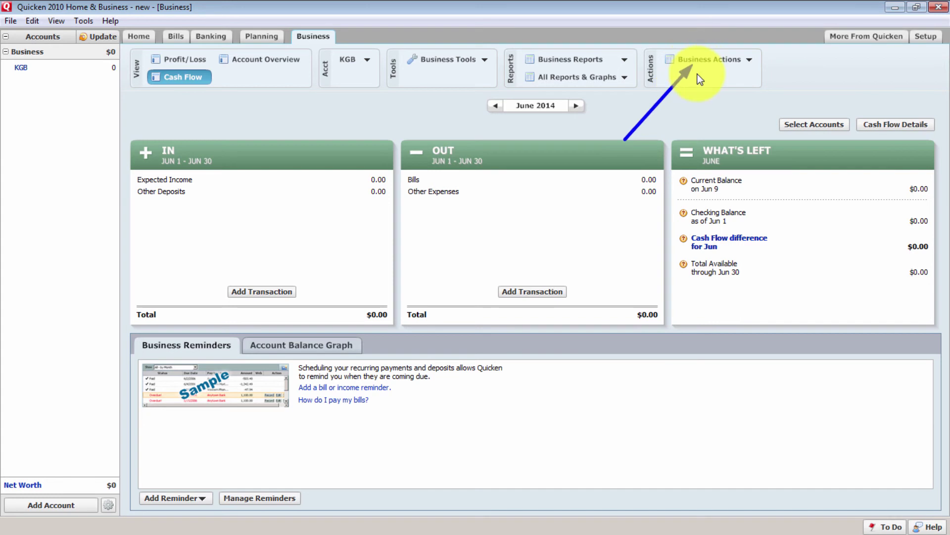
click(709, 61)
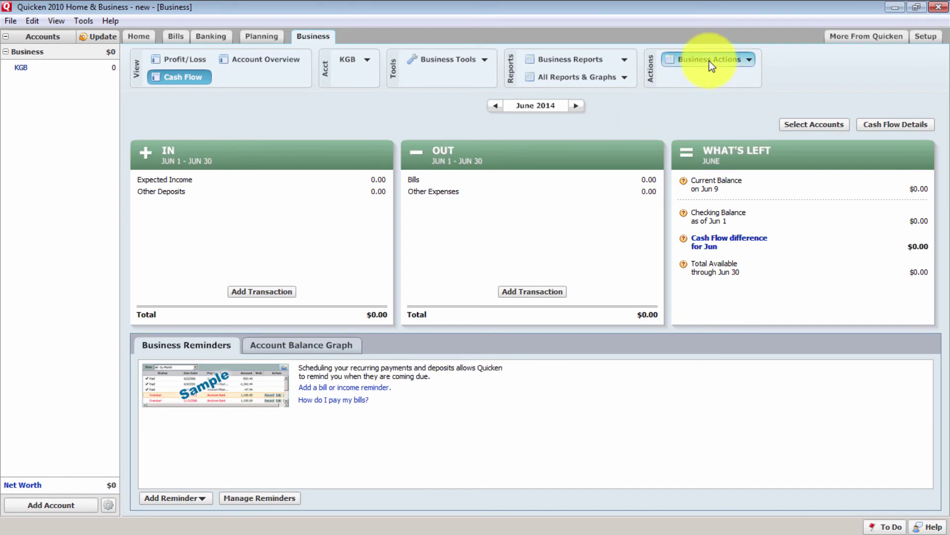
mouse_move(687, 97)
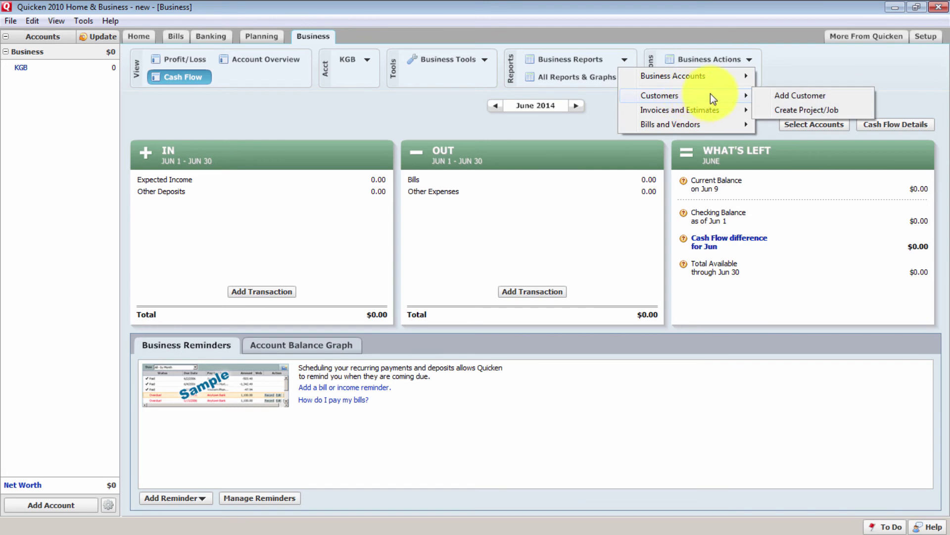
Start a new customer record and enter the customer's name as Payee
click(833, 96)
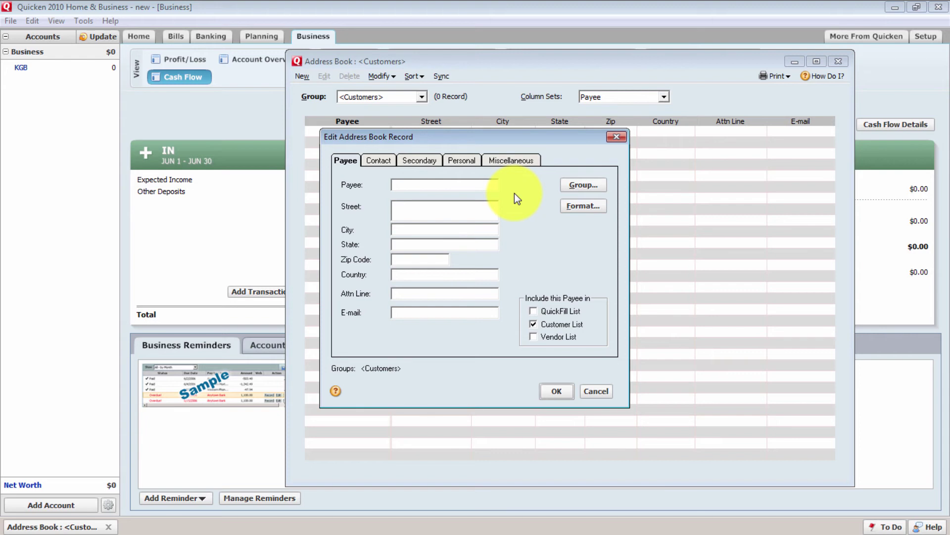
text(Joe )
text(Smit)
key(BackSpace)
key(BackSpace)
key(BackSpace)
text(s)
key(BackSpace)
text(mit)
key(BackSpace)
key(BackSpace)
key(BackSpace)
text(hmoe)
Enter the customer's street, city, state and zip, and include them in the QuickFill list
text(123 NB)
key(BackSpace)
key(BackSpace)
text(Bakers AVE)
key(Tab)
text(Chicago)
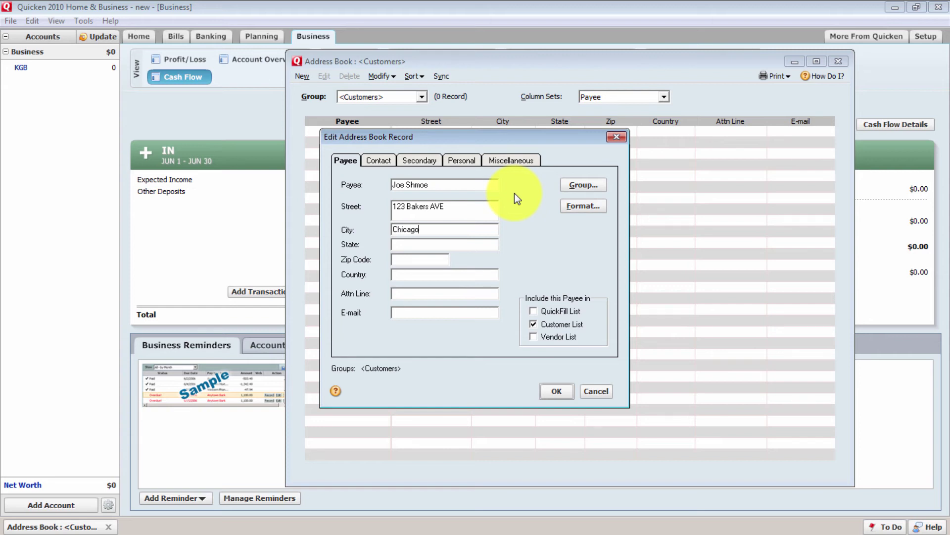
key(Tab)
text(IL)
key(Tab)
text(20111)
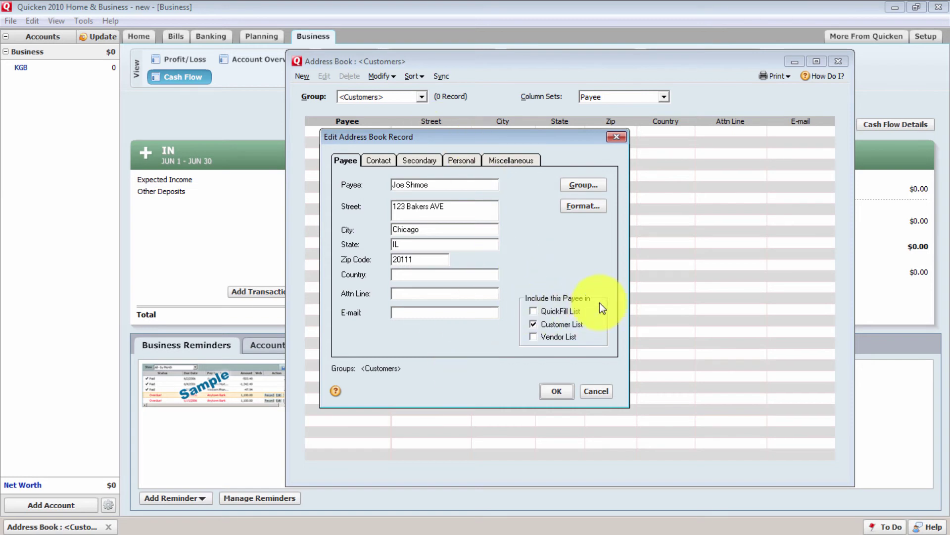
click(533, 312)
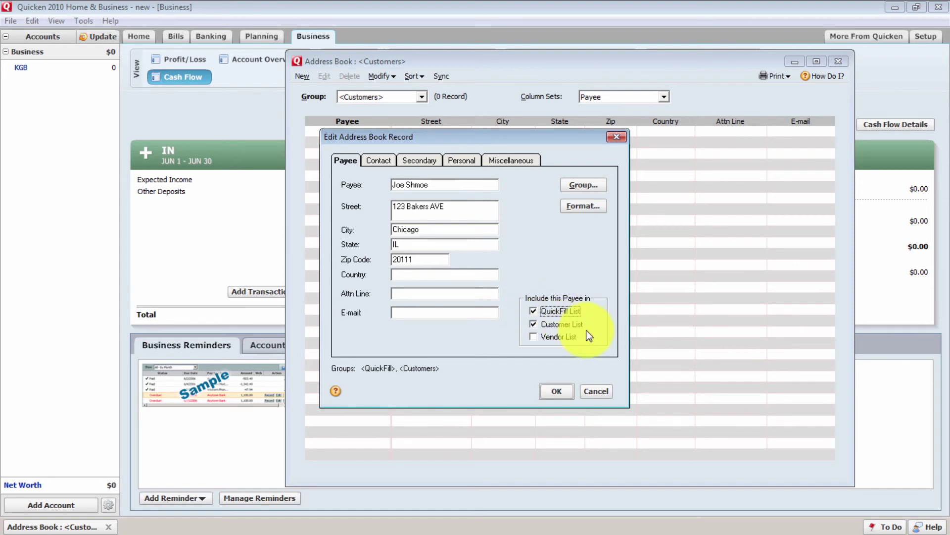
Add the customer's work phone number on the Contact tab
click(378, 161)
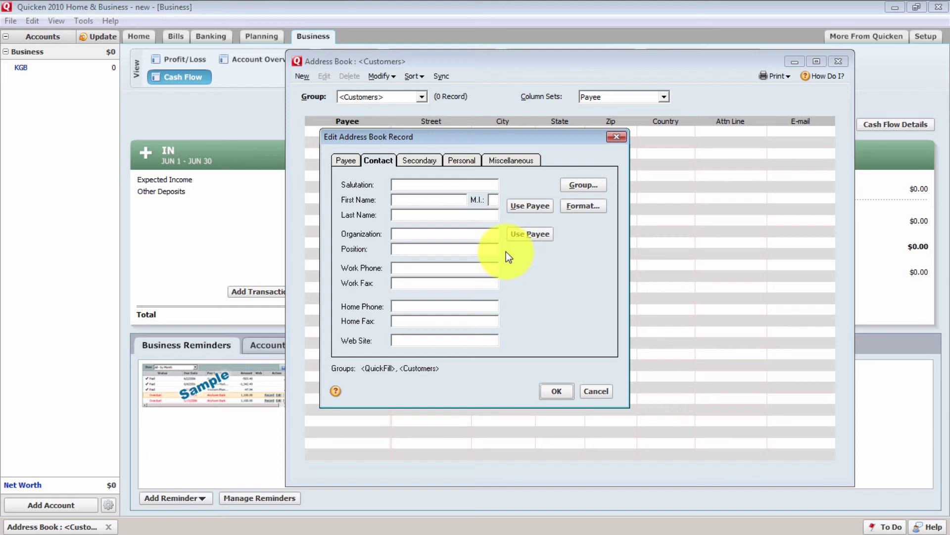
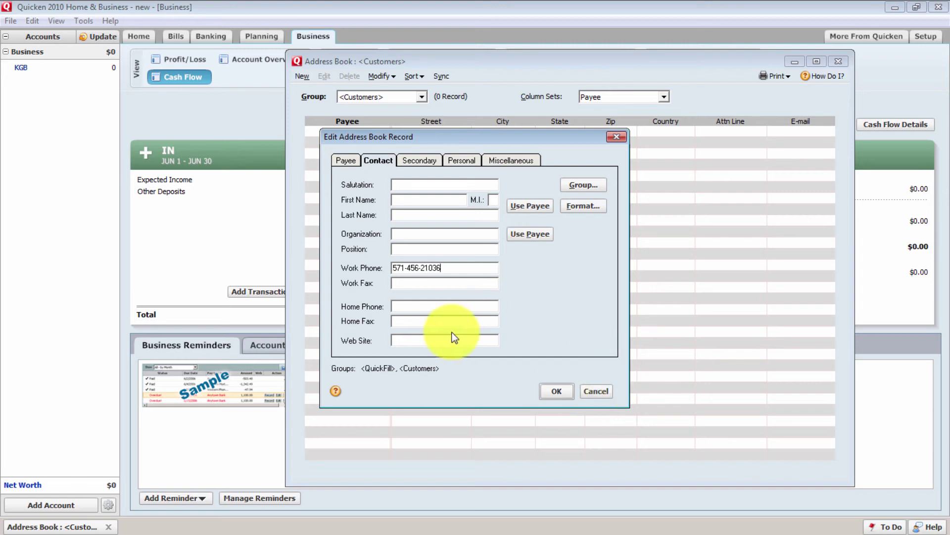
click(350, 158)
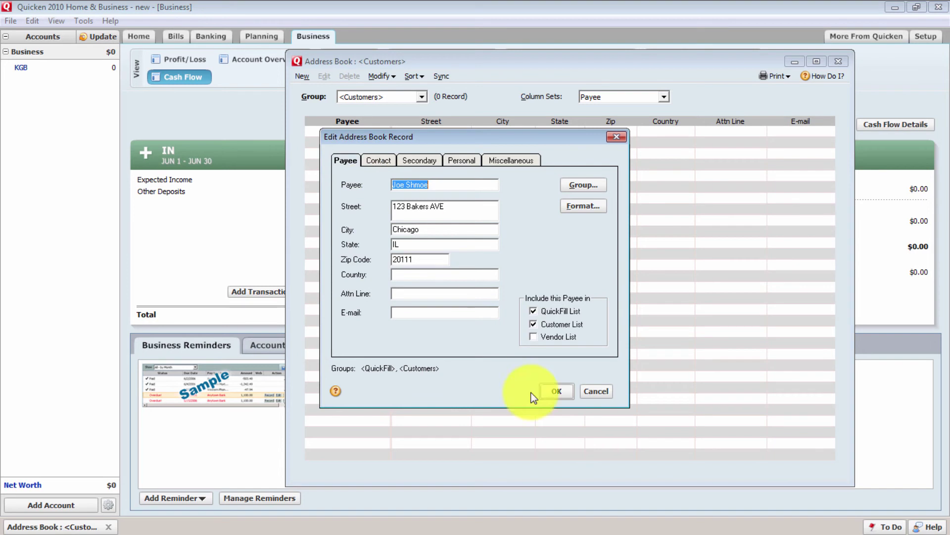
Save the new customer record to the Address Book
click(557, 391)
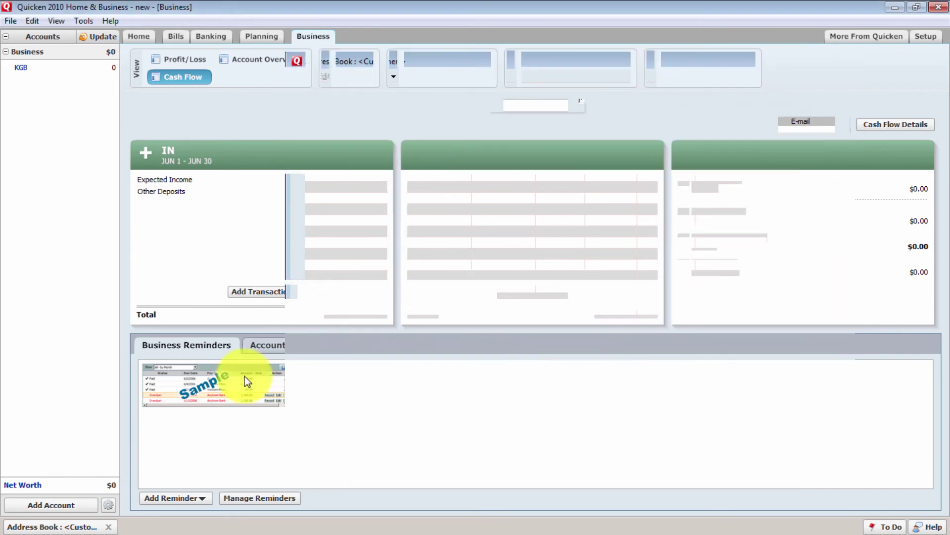
click(794, 62)
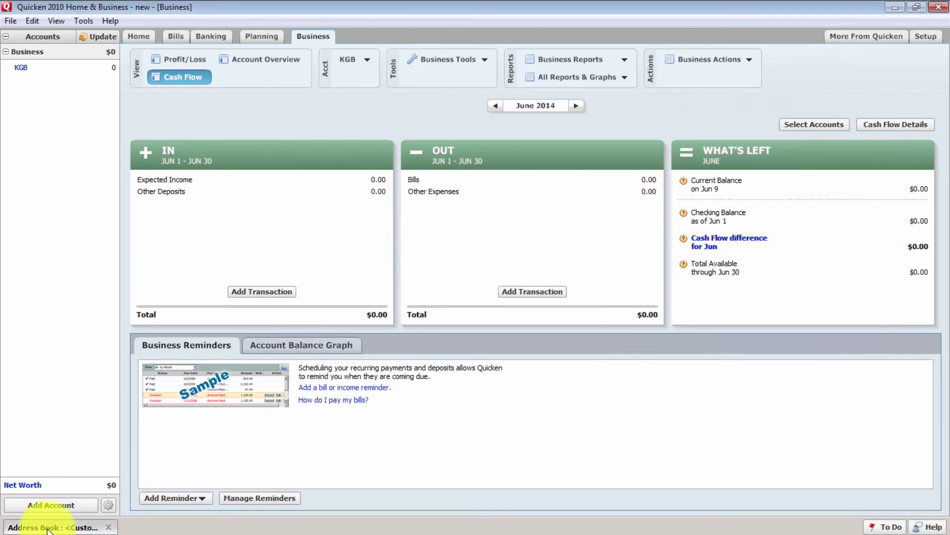
click(48, 528)
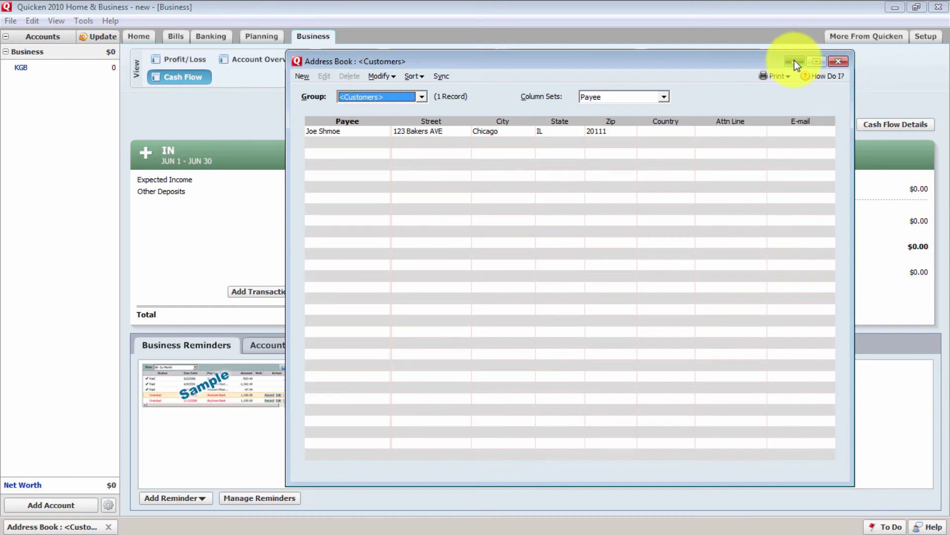
click(794, 61)
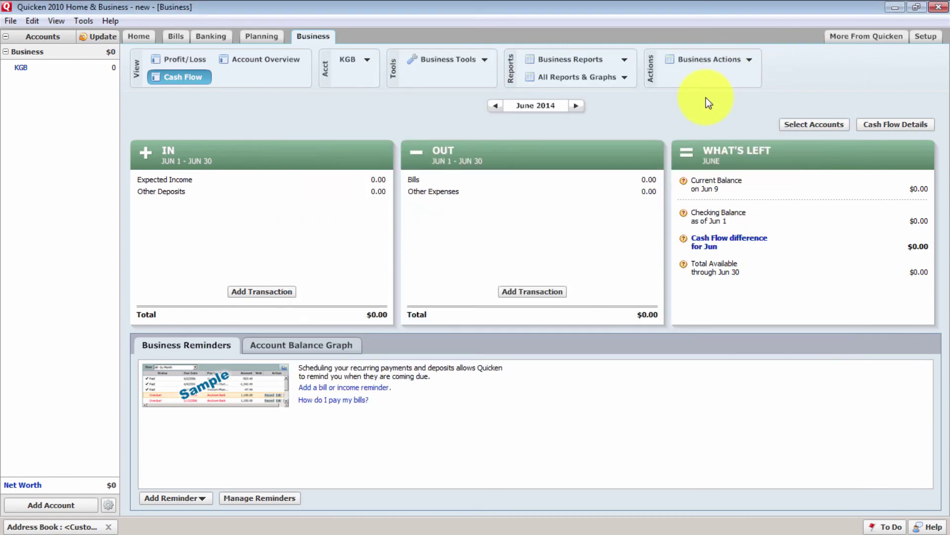
Discard the blank extra customer records and hide the Address Book to show Cash Flow
click(714, 59)
mouse_move(694, 95)
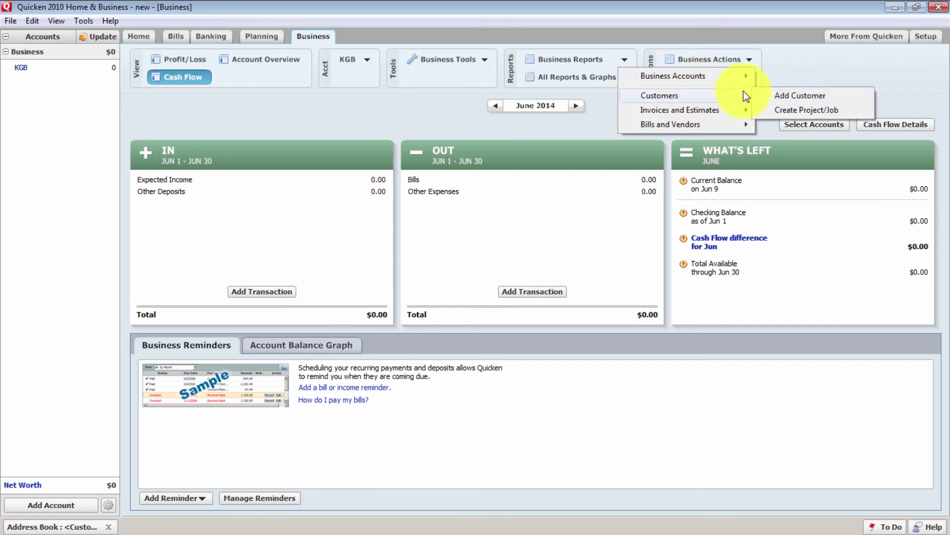
click(775, 94)
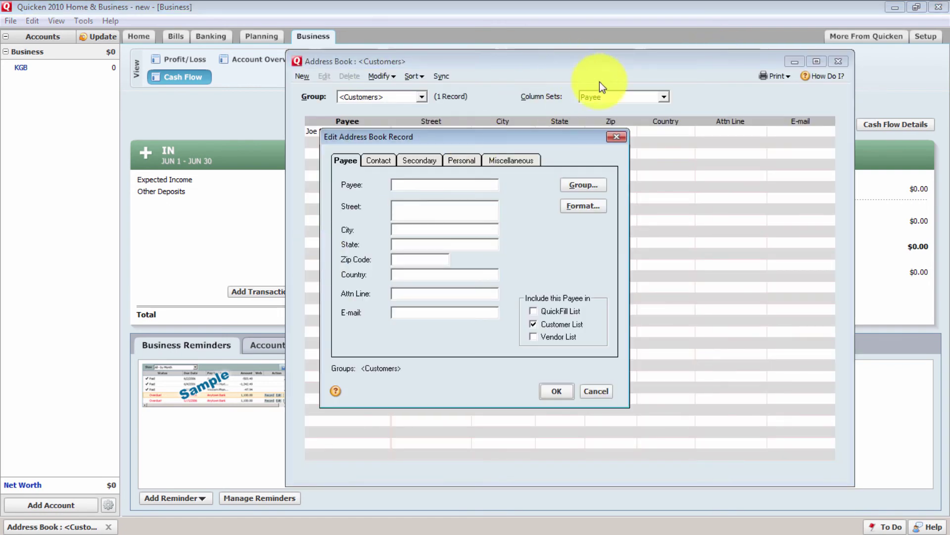
click(616, 137)
click(792, 62)
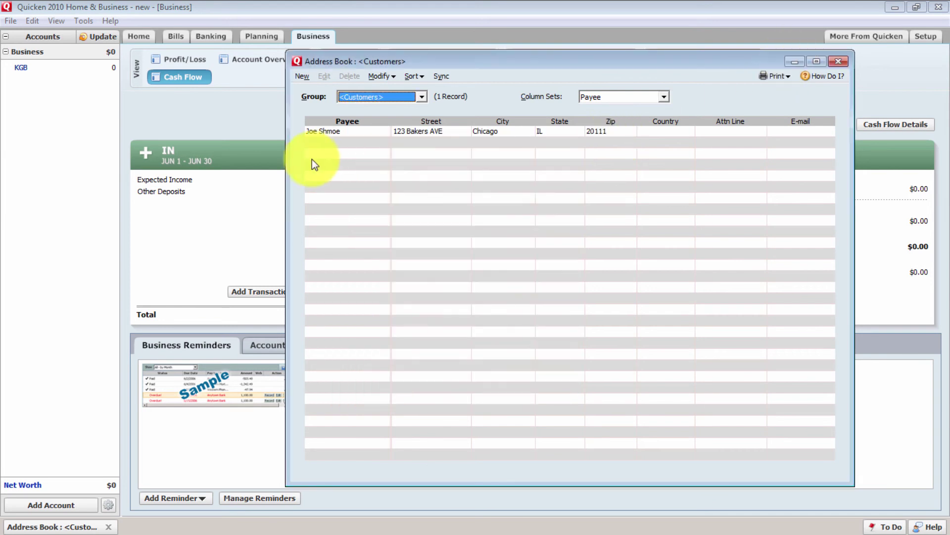
click(61, 528)
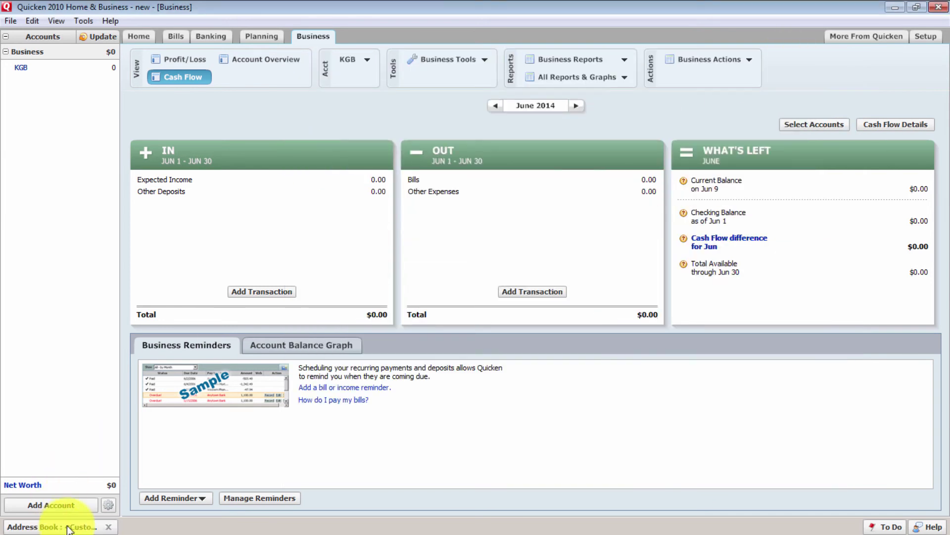
click(302, 76)
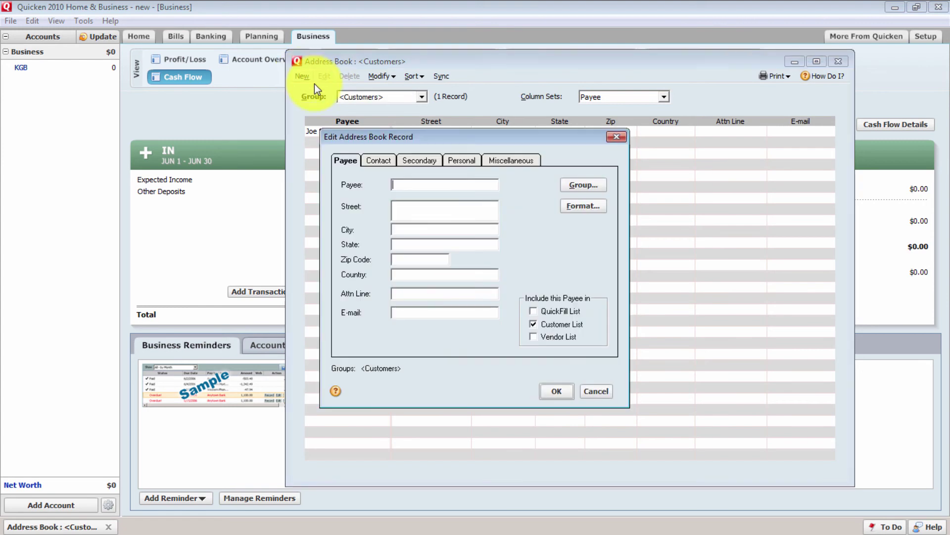
click(615, 139)
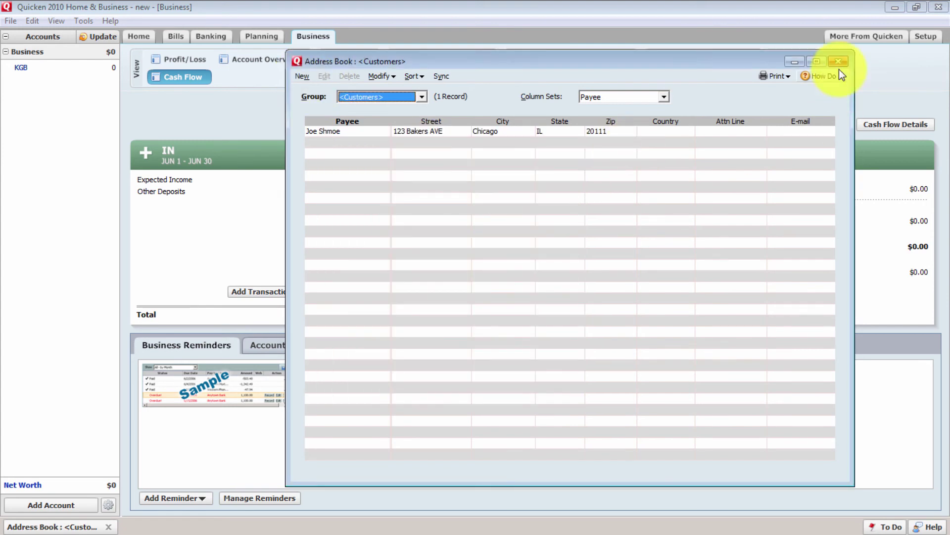
click(795, 61)
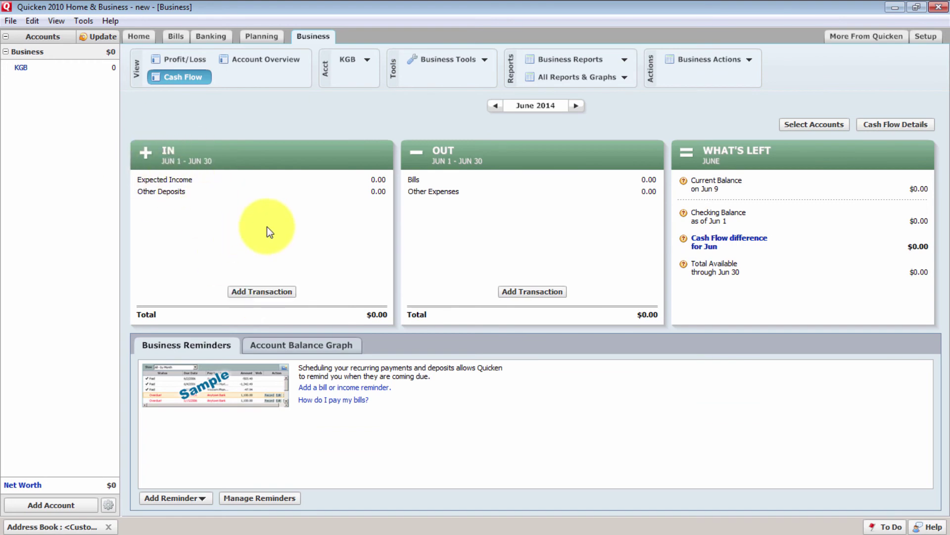
Start an income transaction from the saved customer for 150.00, dated 6/9/2014
click(260, 291)
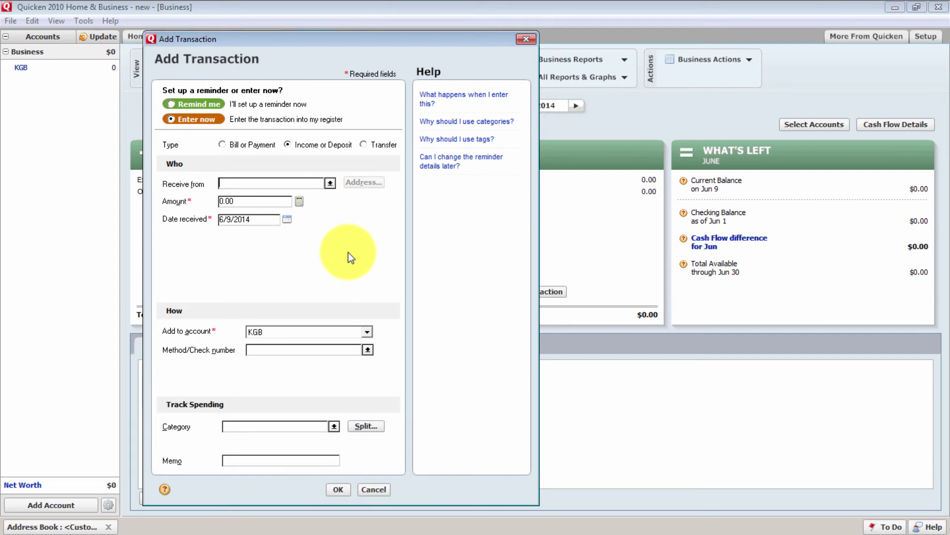
click(330, 183)
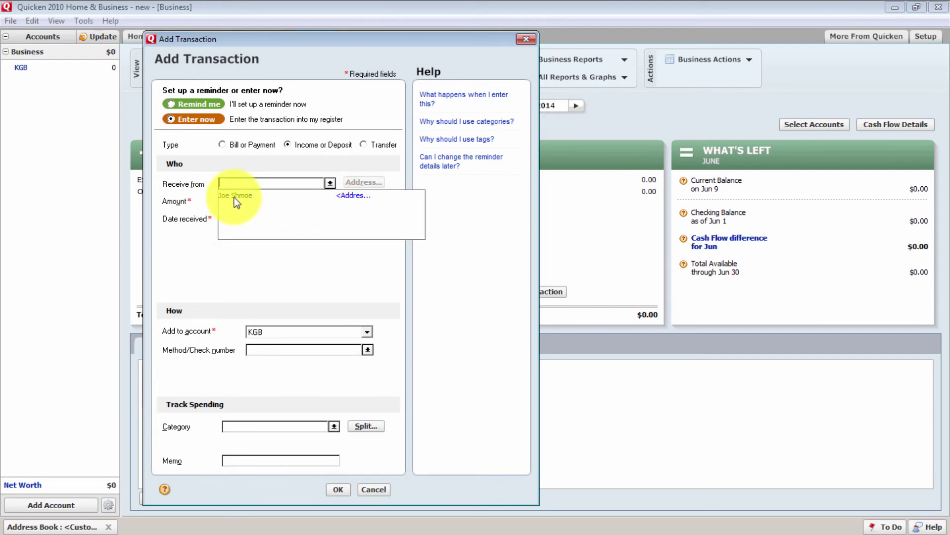
click(246, 163)
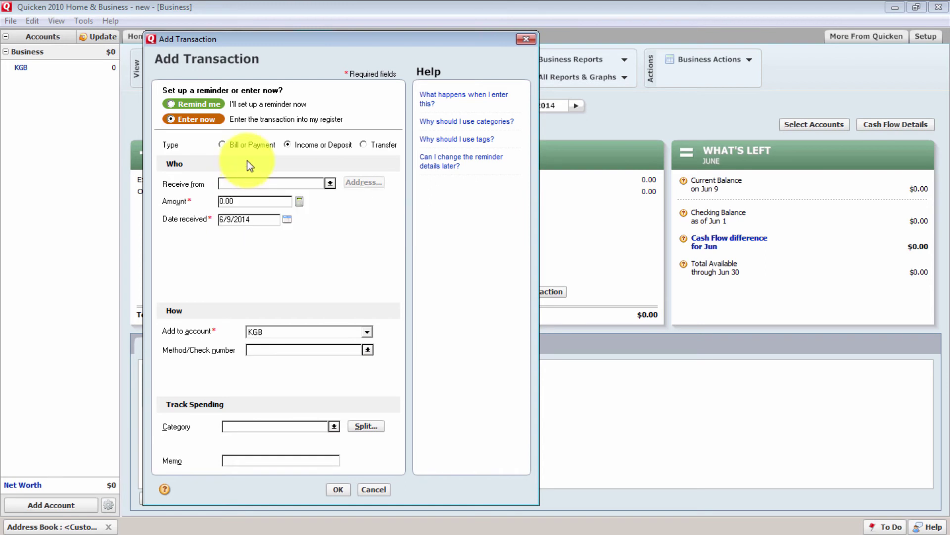
text(Joe Shmoe)
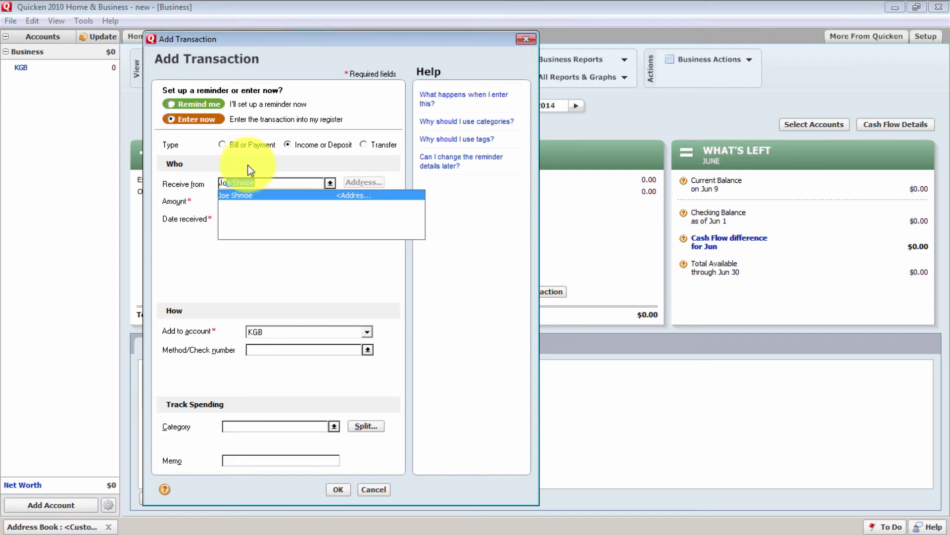
key(Tab)
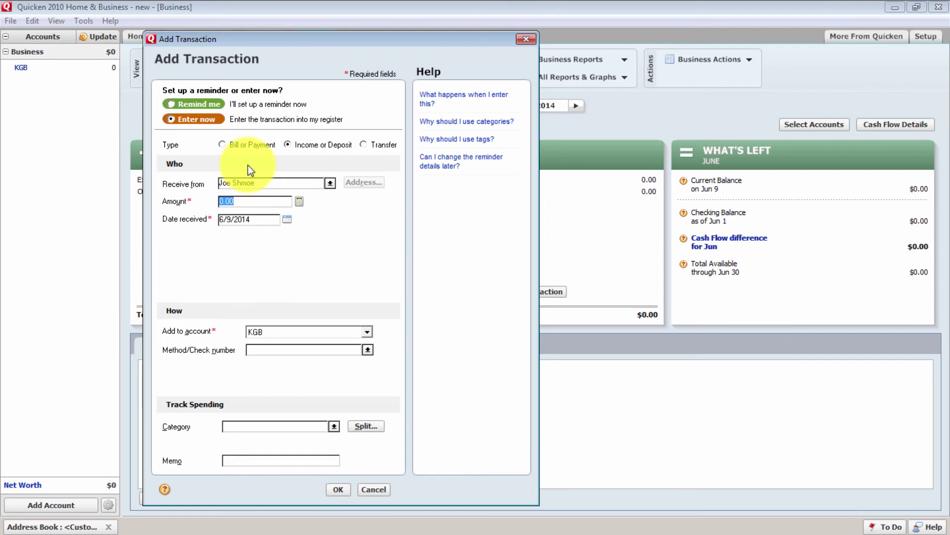
text(1)
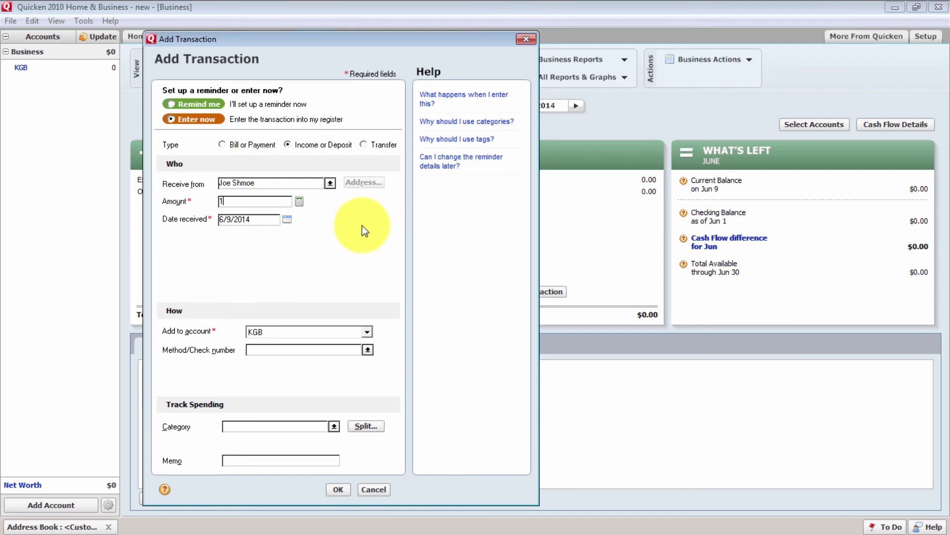
text(50.00)
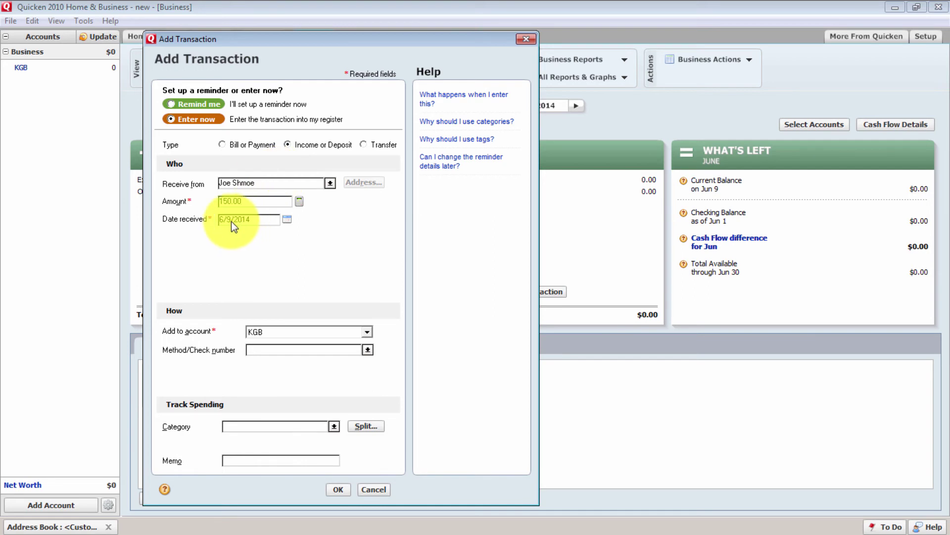
key(Tab)
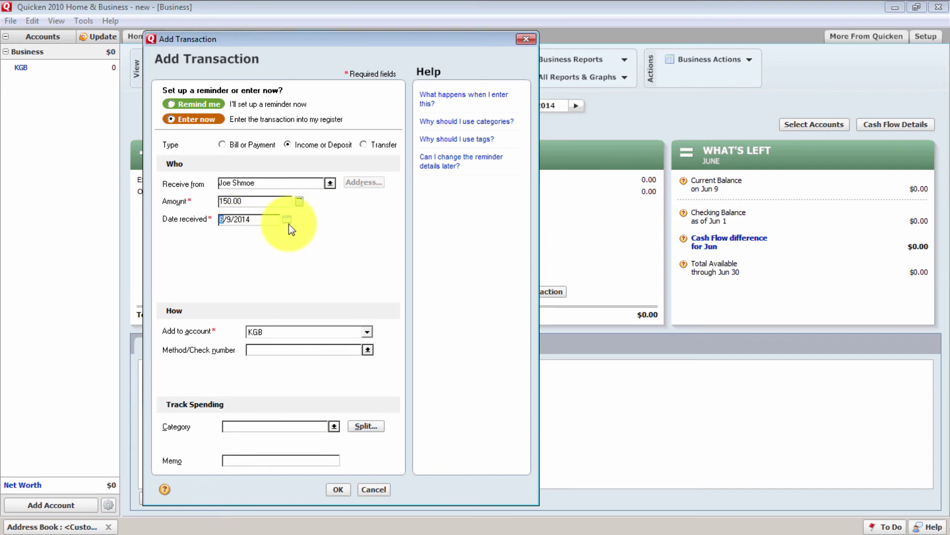
click(288, 222)
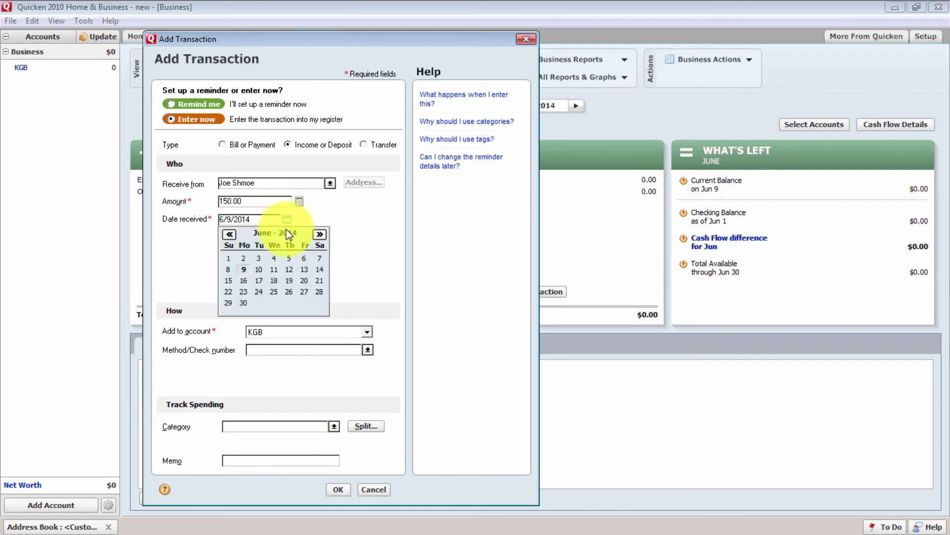
click(359, 230)
Choose KGB as the account receiving the deposit
click(280, 331)
click(280, 332)
click(281, 332)
click(280, 332)
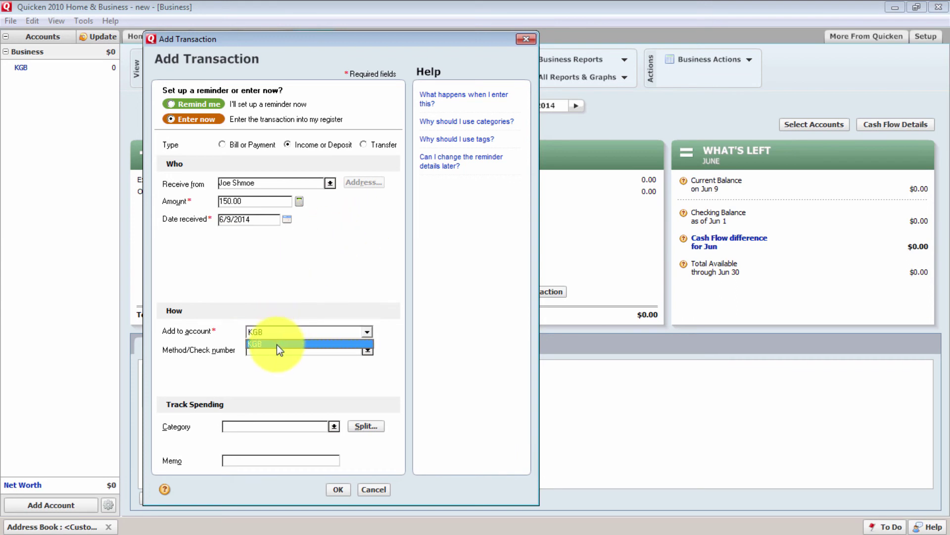
click(276, 332)
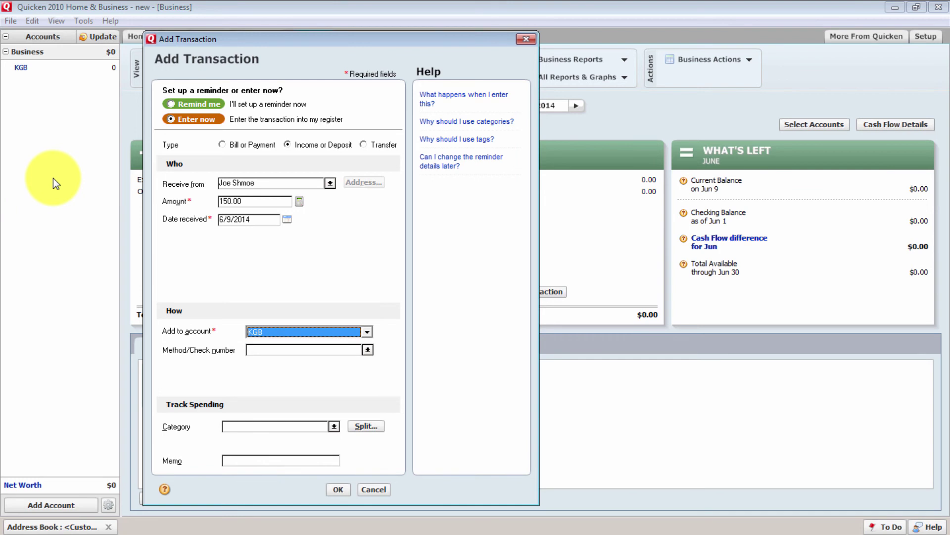
click(319, 331)
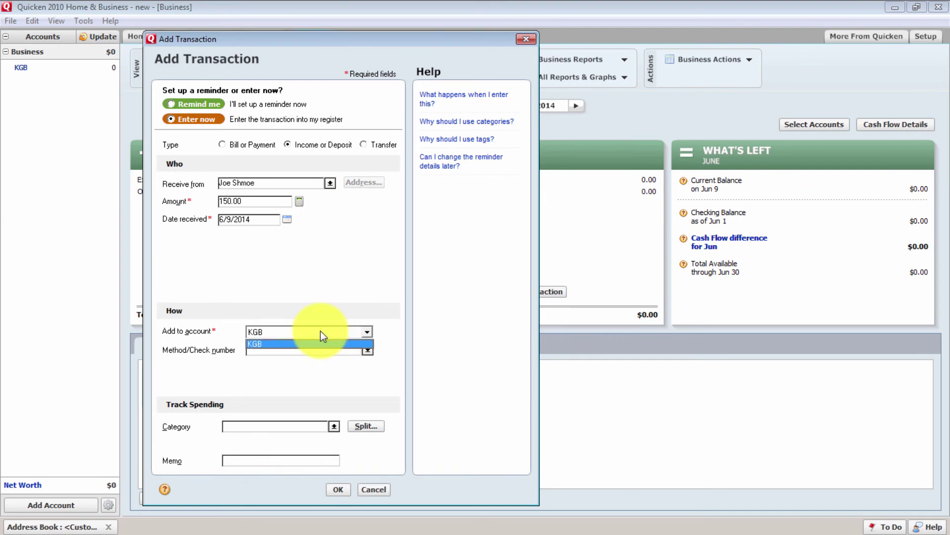
click(292, 371)
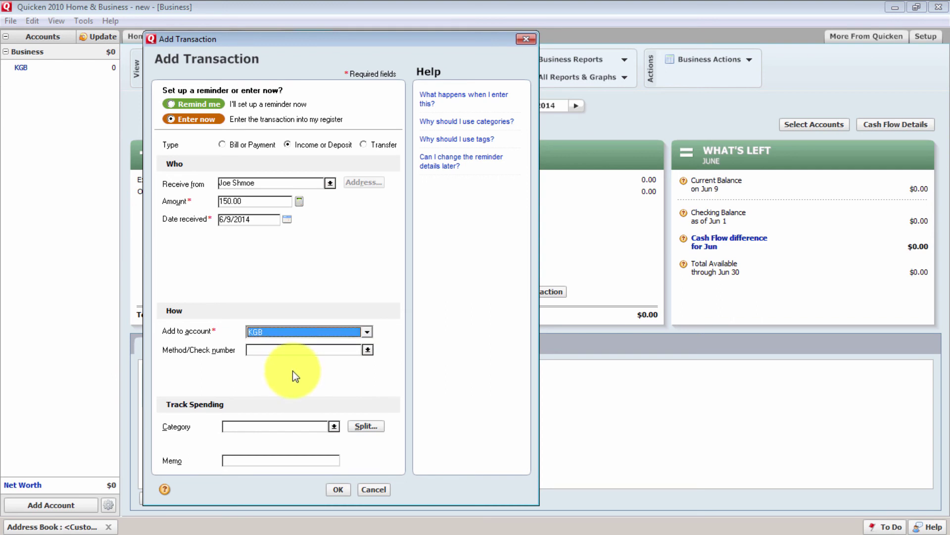
click(291, 332)
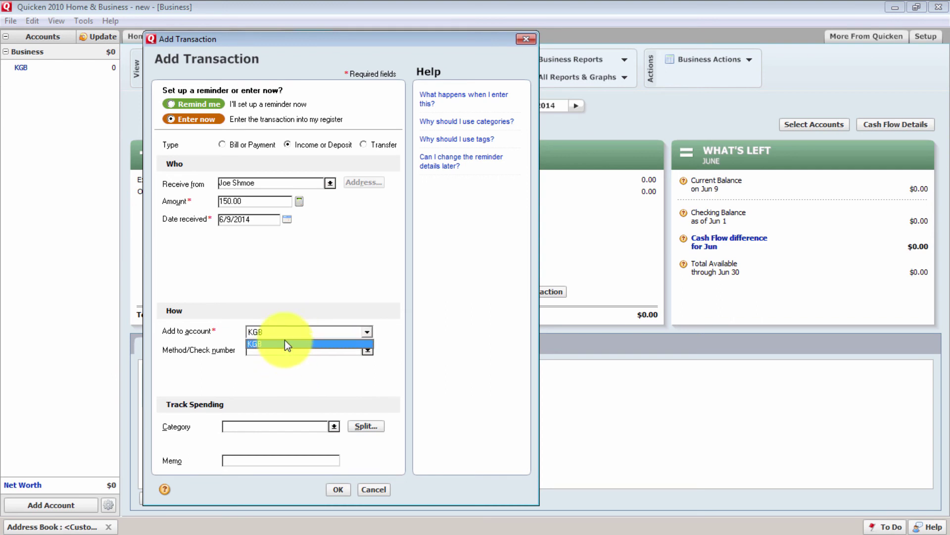
click(286, 332)
click(280, 353)
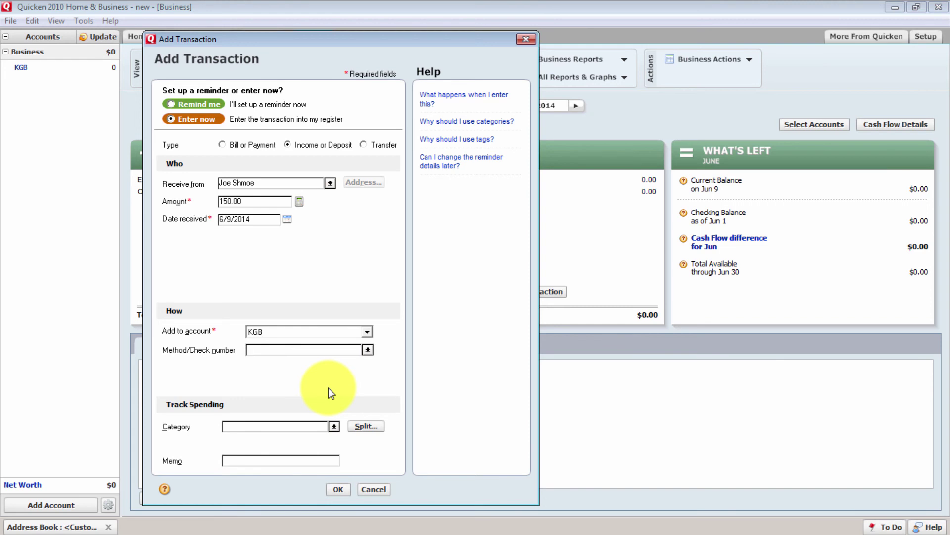
Set the deposit's method to paypal and its category to Sales
text(paypal)
key(BackSpace)
key(BackSpace)
key(BackSpace)
key(BackSpace)
key(BackSpace)
key(BackSpace)
text(cas)
key(BackSpace)
key(BackSpace)
text(redit)
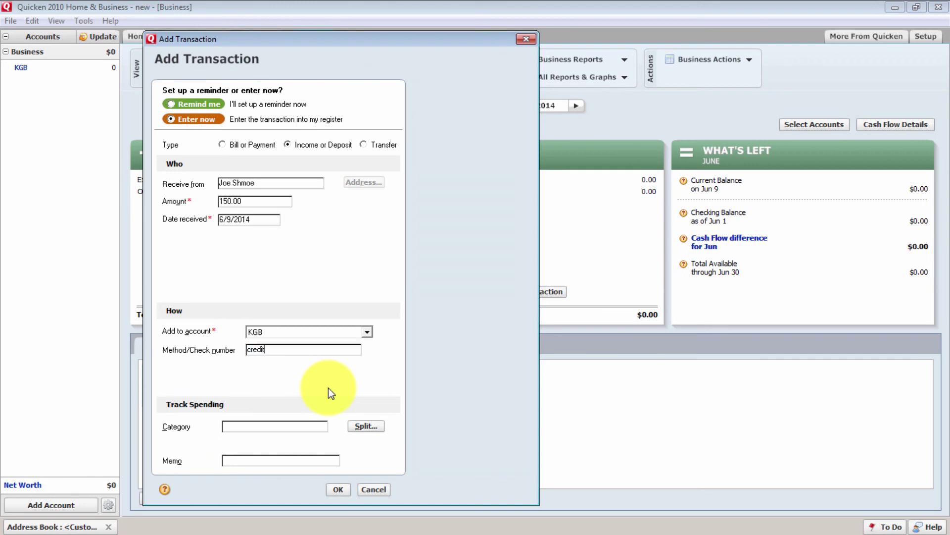
text(card)
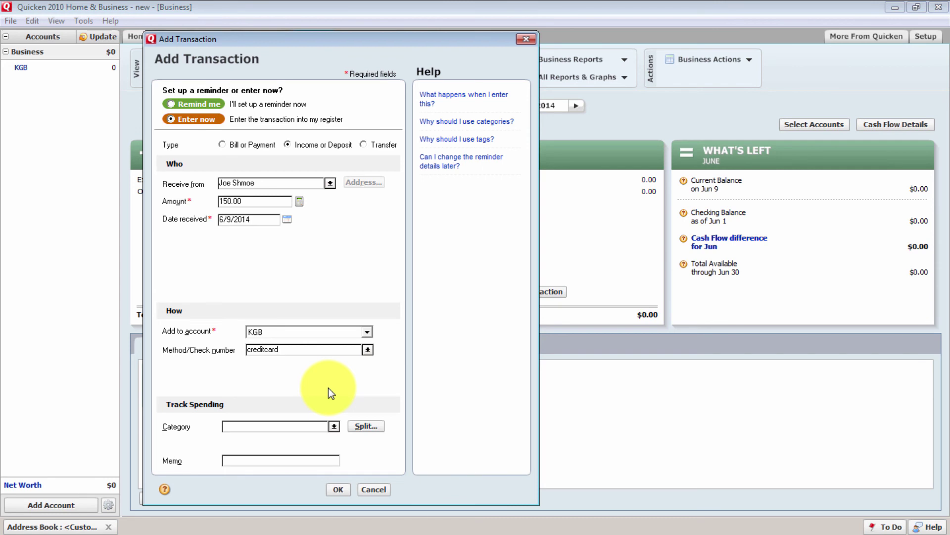
key(BackSpace)
key(BackSpace)
key(BackSpace)
key(BackSpace)
key(BackSpace)
key(BackSpace)
key(BackSpace)
key(BackSpace)
key(BackSpace)
key(BackSpace)
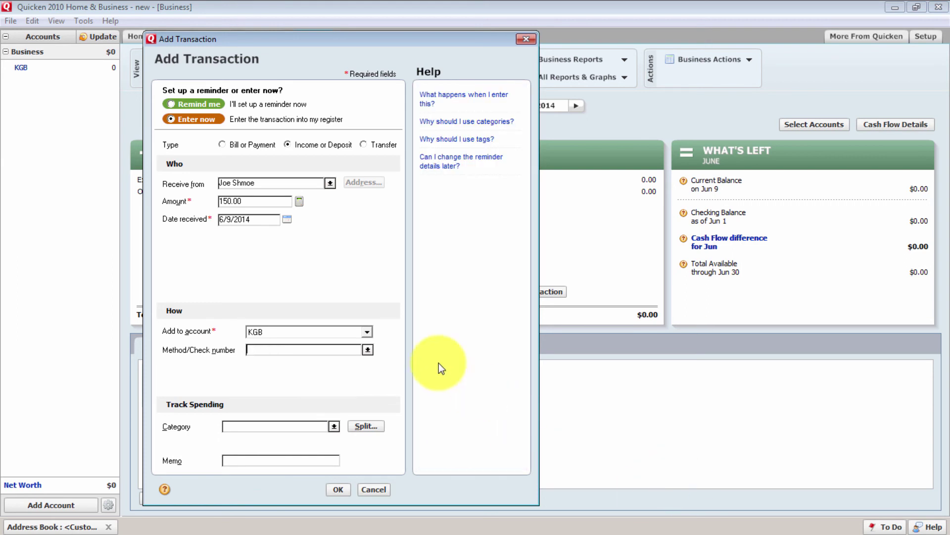
text(239834)
key(BackSpace)
key(BackSpace)
key(BackSpace)
key(BackSpace)
key(BackSpace)
key(BackSpace)
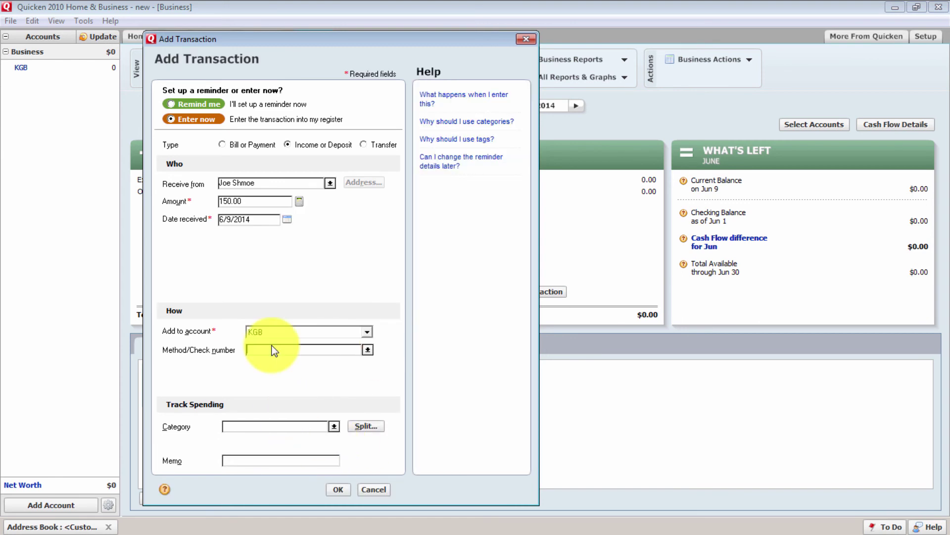
text(paypal)
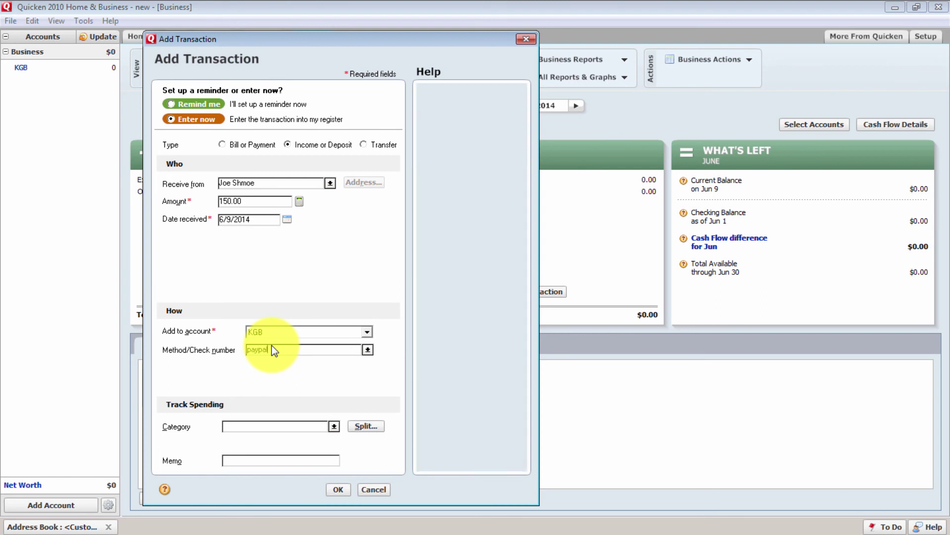
click(334, 427)
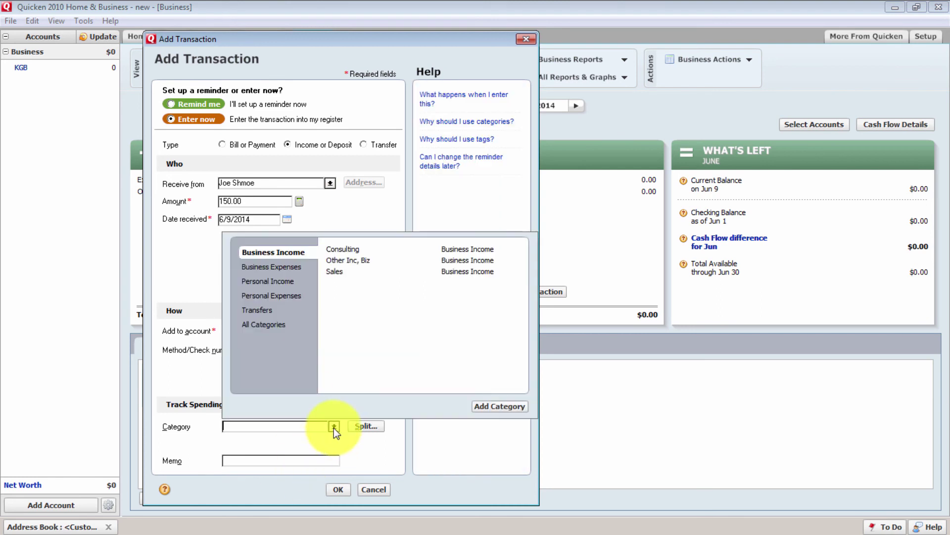
click(334, 272)
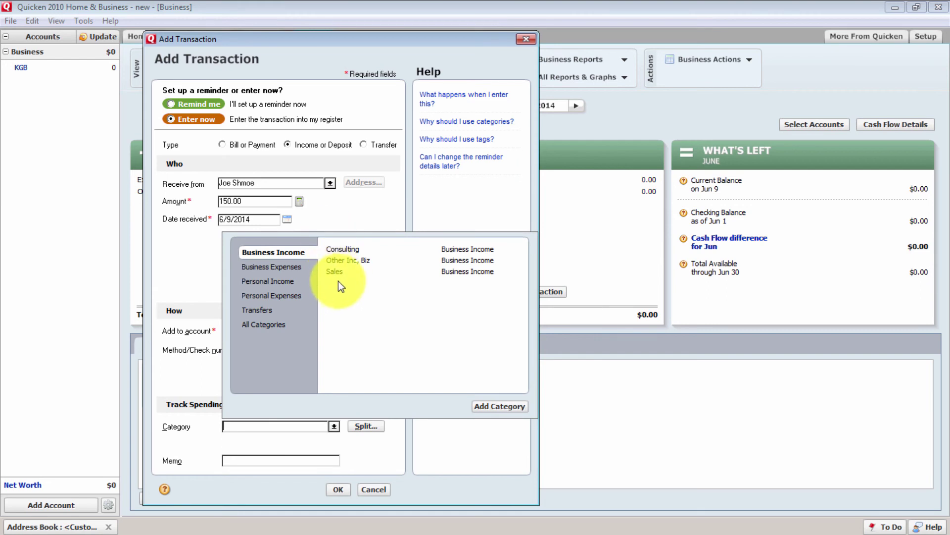
Add an ebay memo with the order number and save the $150 deposit
click(251, 461)
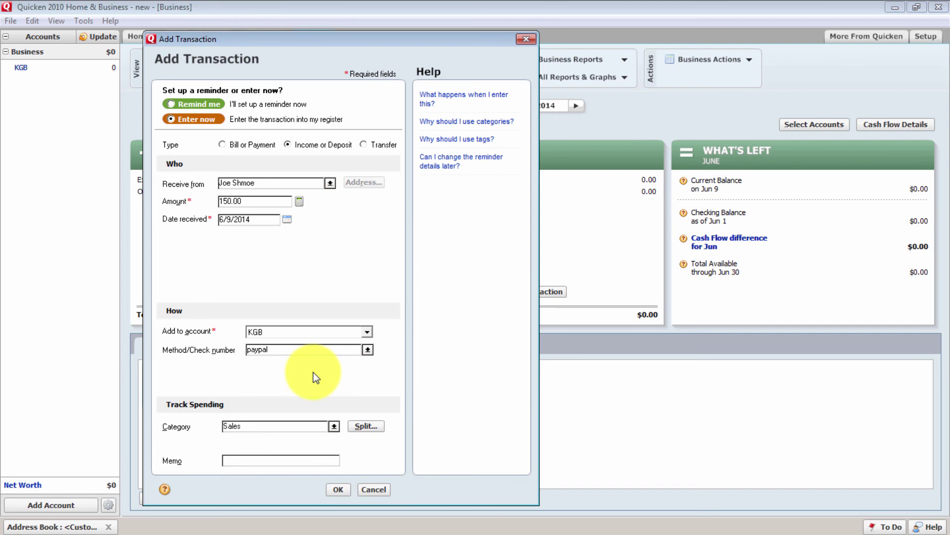
text(ebay)
text(124223423)
key(BackSpace)
key(BackSpace)
key(BackSpace)
key(BackSpace)
key(BackSpace)
key(BackSpace)
key(BackSpace)
key(BackSpace)
key(BackSpace)
key(BackSpace)
key(BackSpace)
key(BackSpace)
key(BackSpace)
key(BackSpace)
text(ebay 123345324)
click(338, 490)
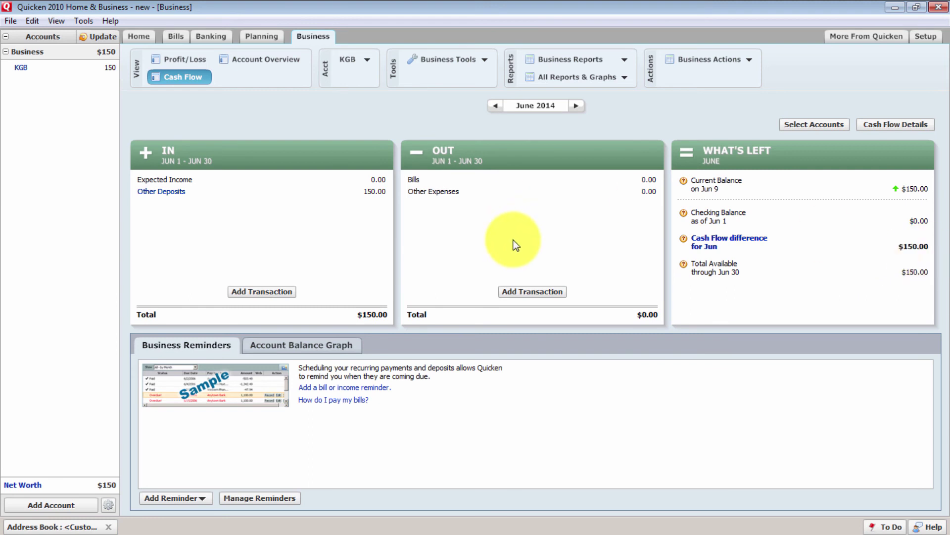
Record a $1.50 Ebay Fees expense paid by paypal, categorised Biz Misc., with an eBay reference memo
click(520, 293)
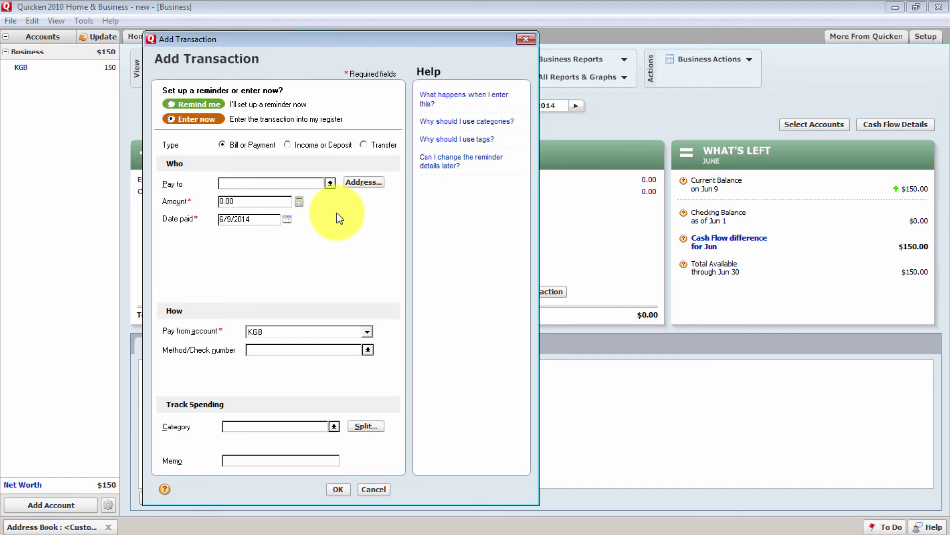
text(Ebay Fees)
key(Tab)
key(Tab)
text(1.50)
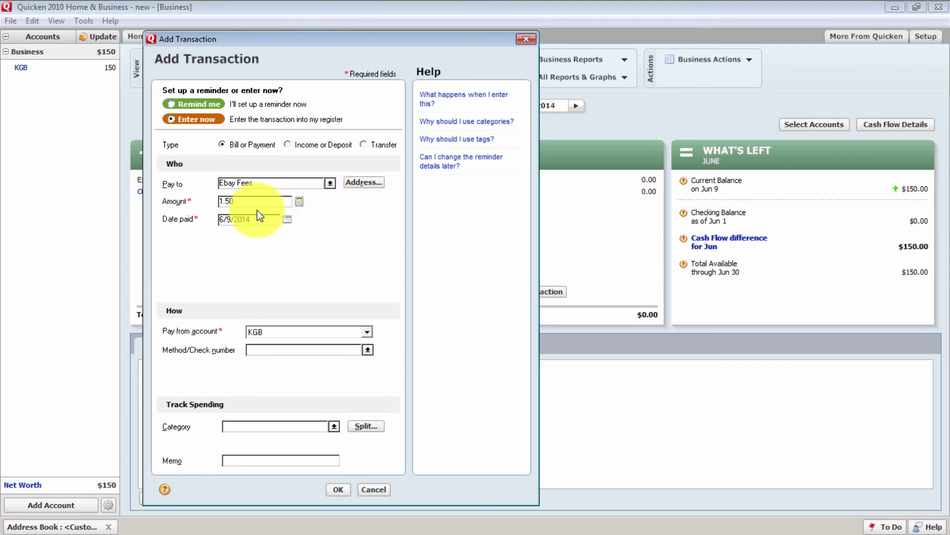
key(Tab)
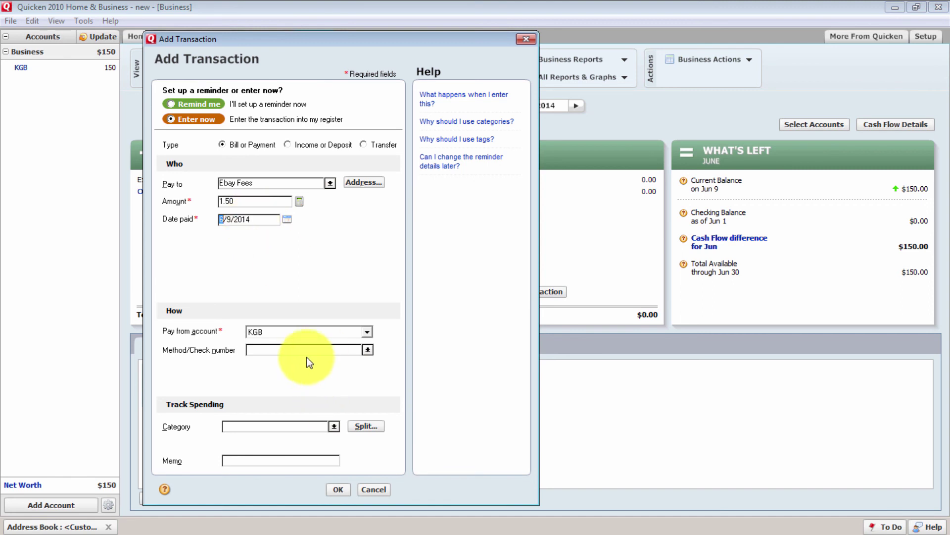
click(272, 349)
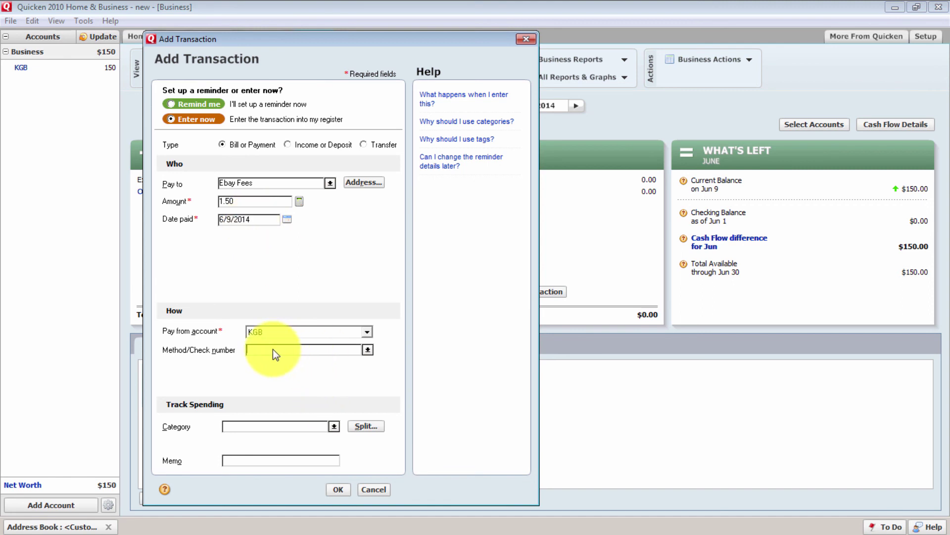
text(paypal)
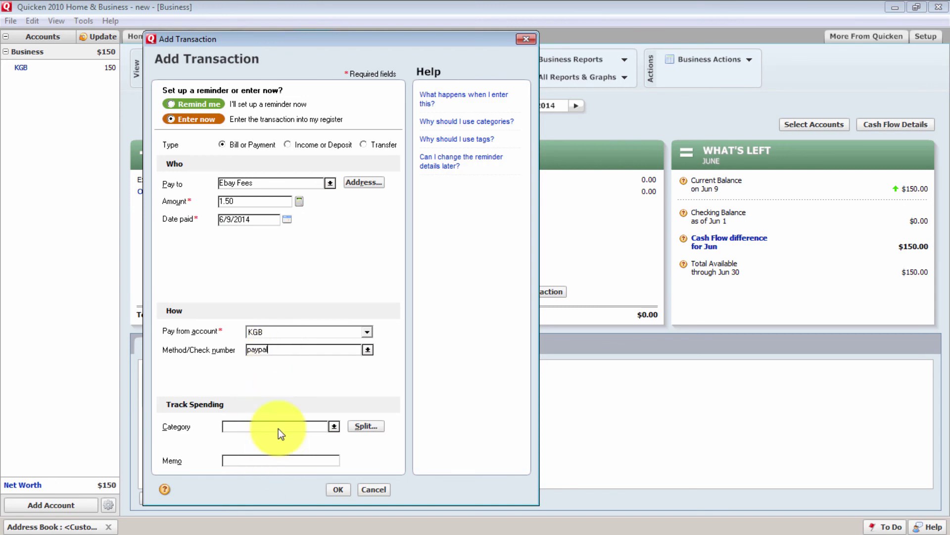
click(335, 425)
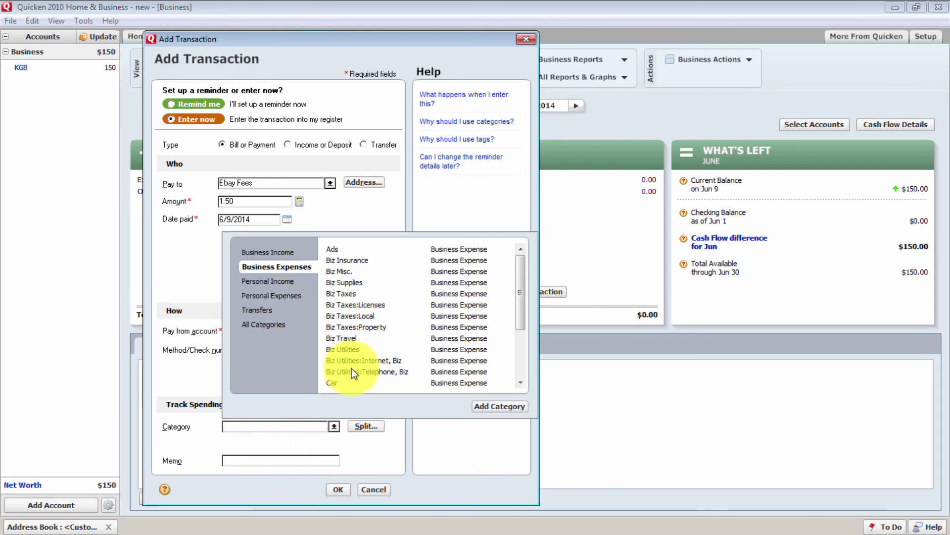
click(347, 271)
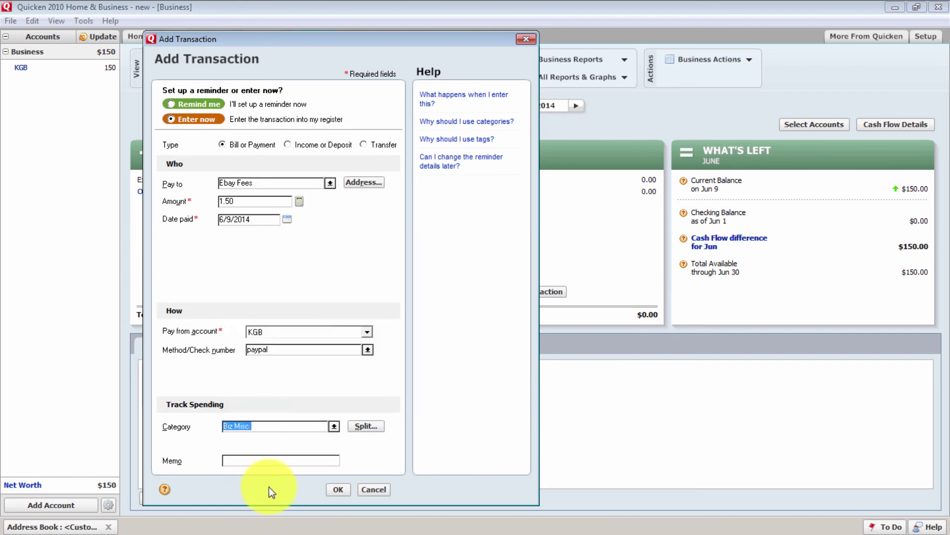
click(277, 460)
text(ebay 12342323)
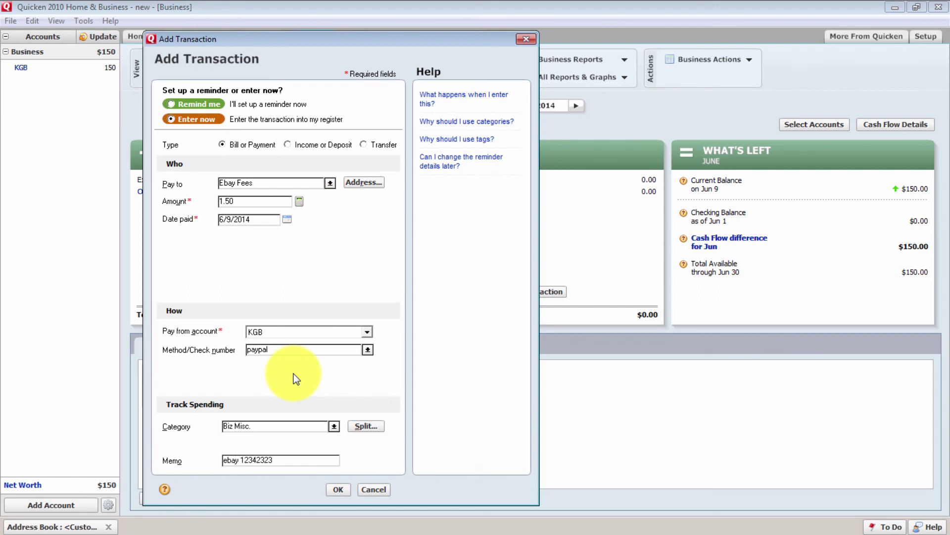
click(337, 489)
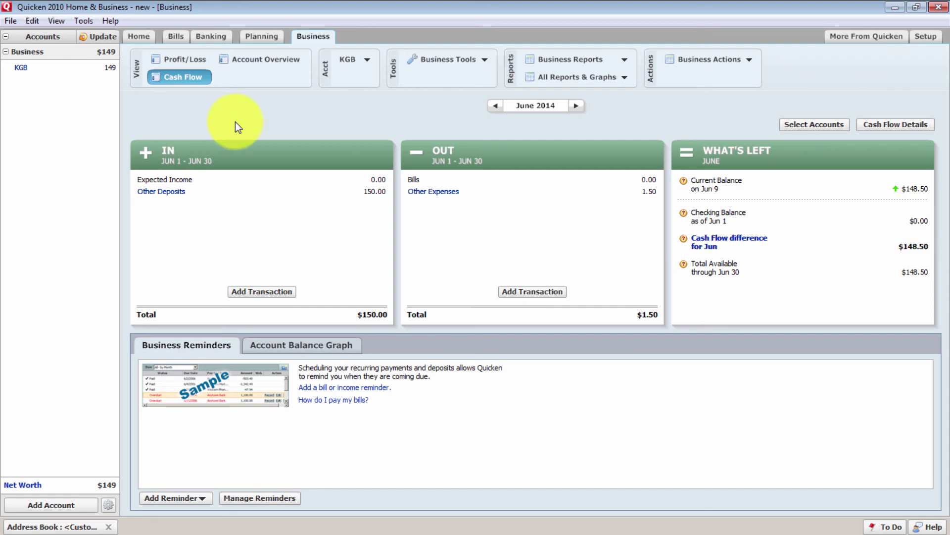
Save a $6.00 Paypal expense paid by paypal under Biz Misc., with an eBay reference memo
click(521, 293)
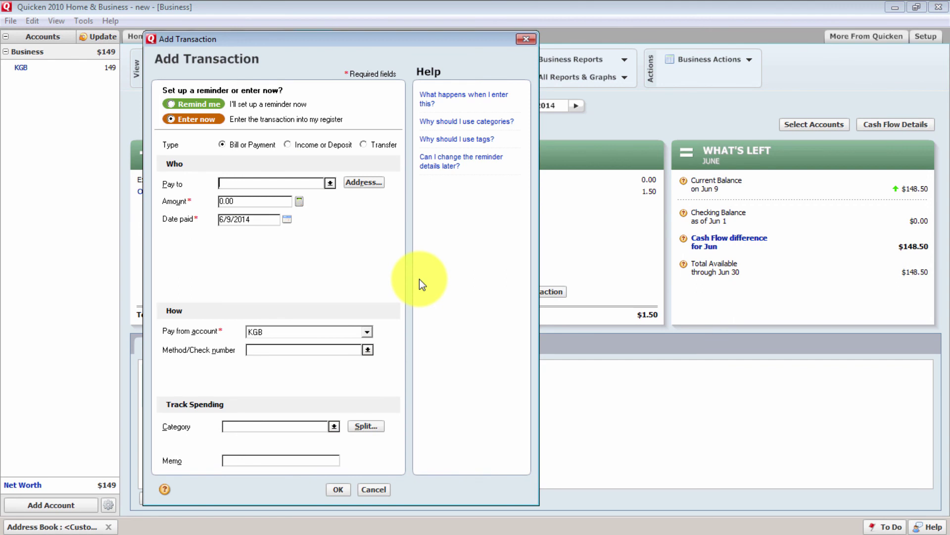
text(Paypal.c)
key(BackSpace)
key(BackSpace)
key(Tab)
key(Tab)
text(6.00)
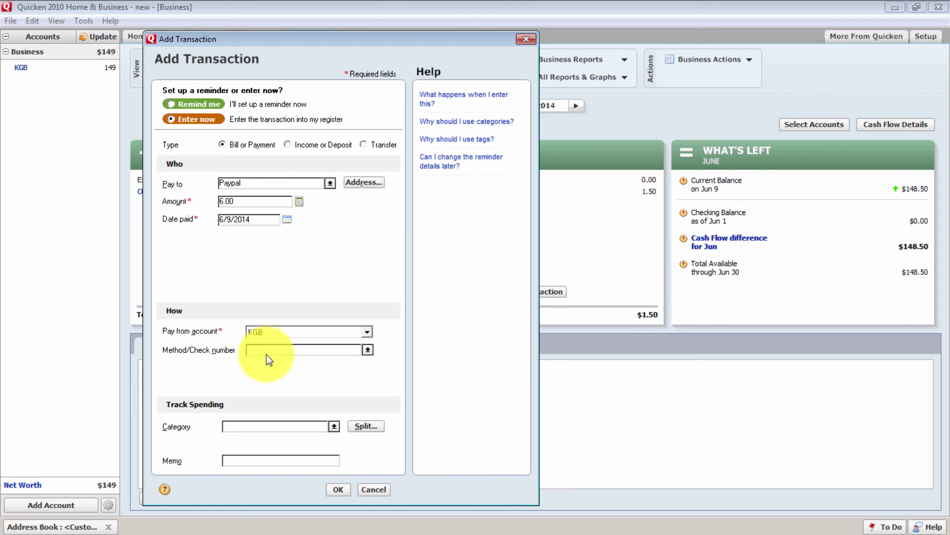
text(paypal)
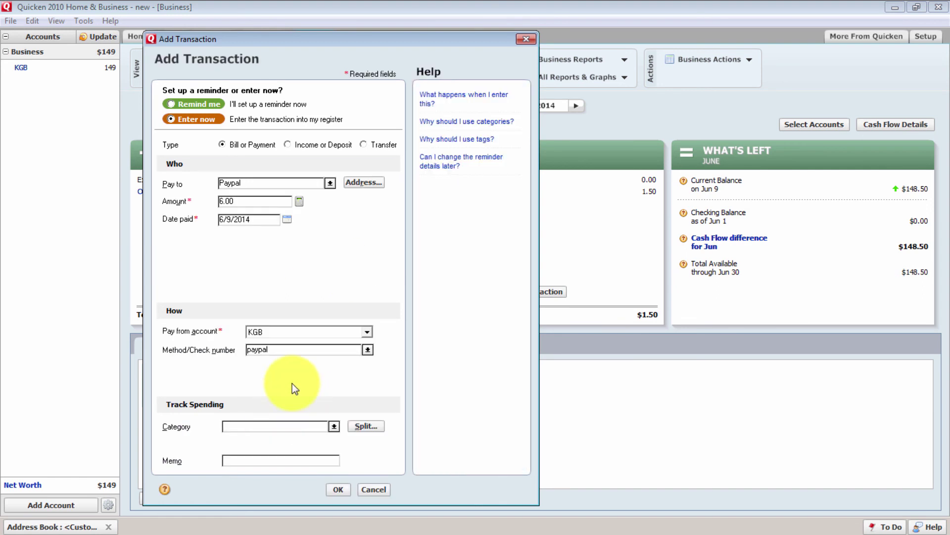
text(Biz Misc)
key(Tab)
key(Tab)
text(ebay 1445243)
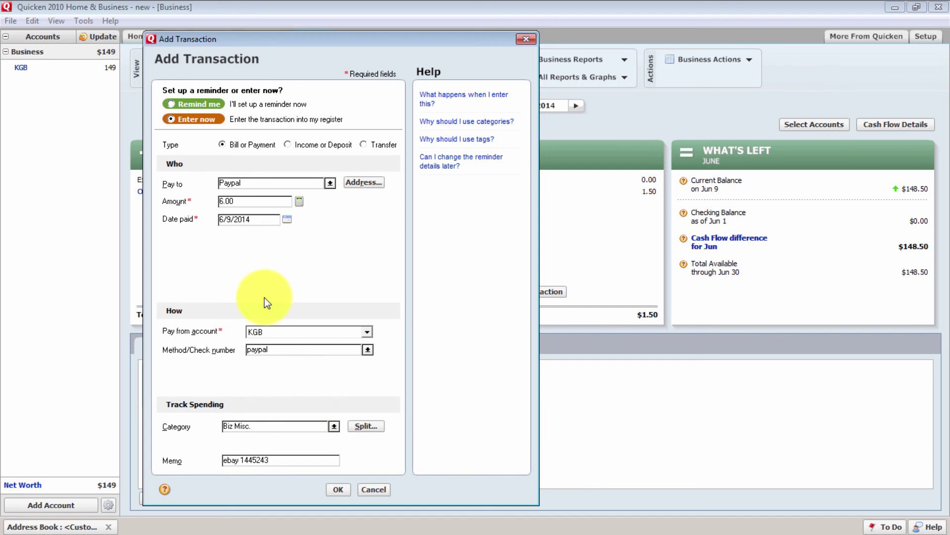
text(32423)
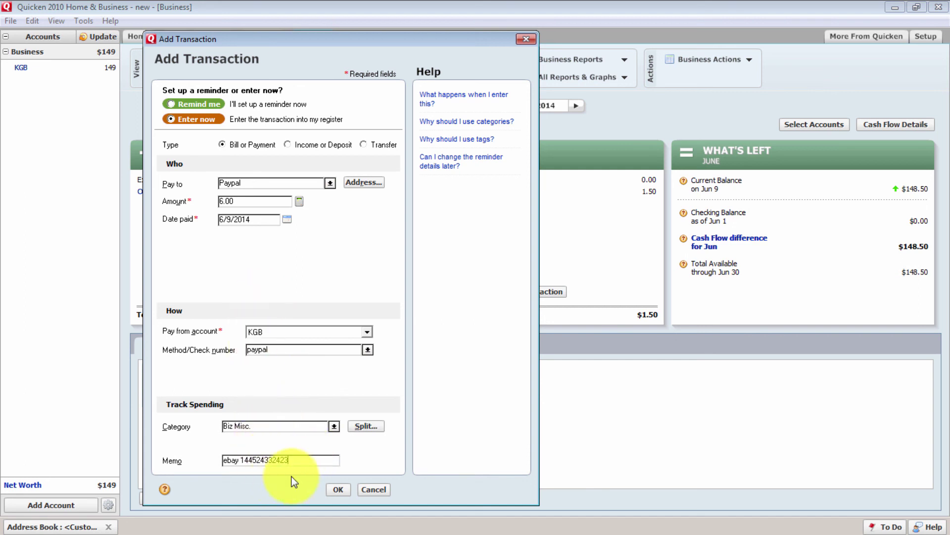
click(336, 490)
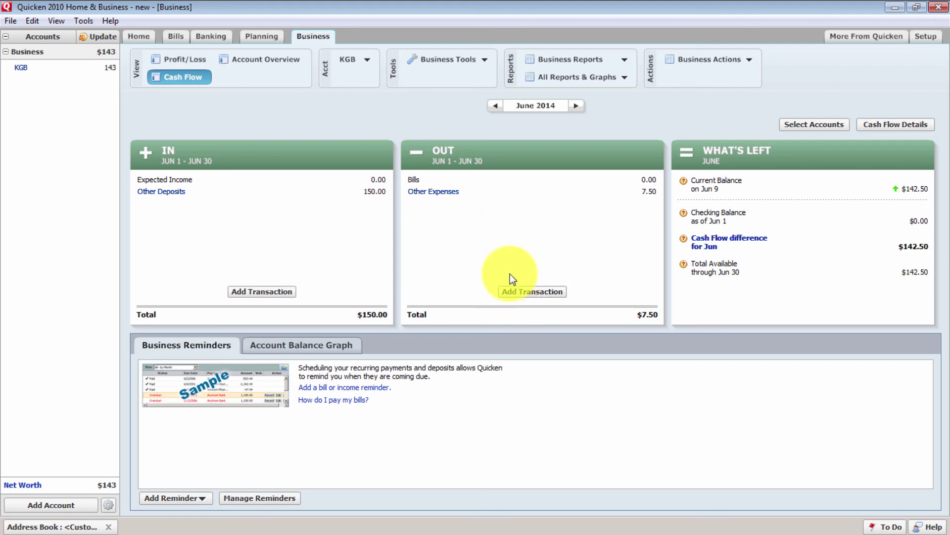
Start a new outgoing transaction with payee Fedex and amount 20.00
click(519, 290)
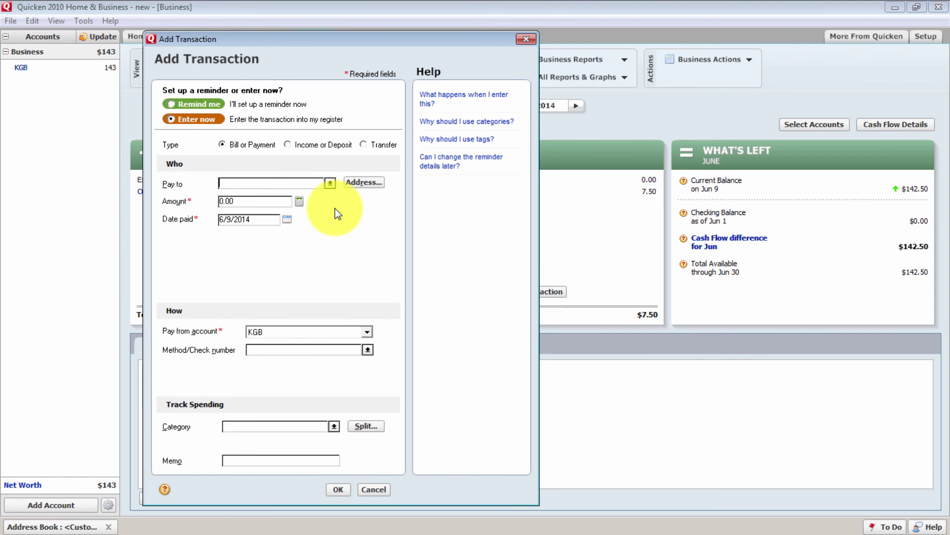
text(Ebay F)
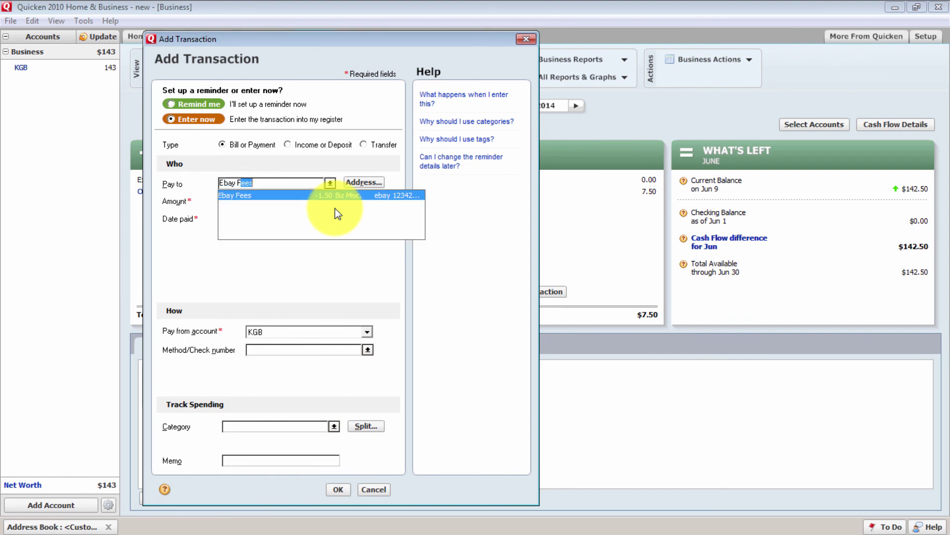
text(ees)
key(BackSpace)
key(BackSpace)
key(BackSpace)
key(BackSpace)
key(BackSpace)
key(BackSpace)
key(BackSpace)
key(BackSpace)
key(BackSpace)
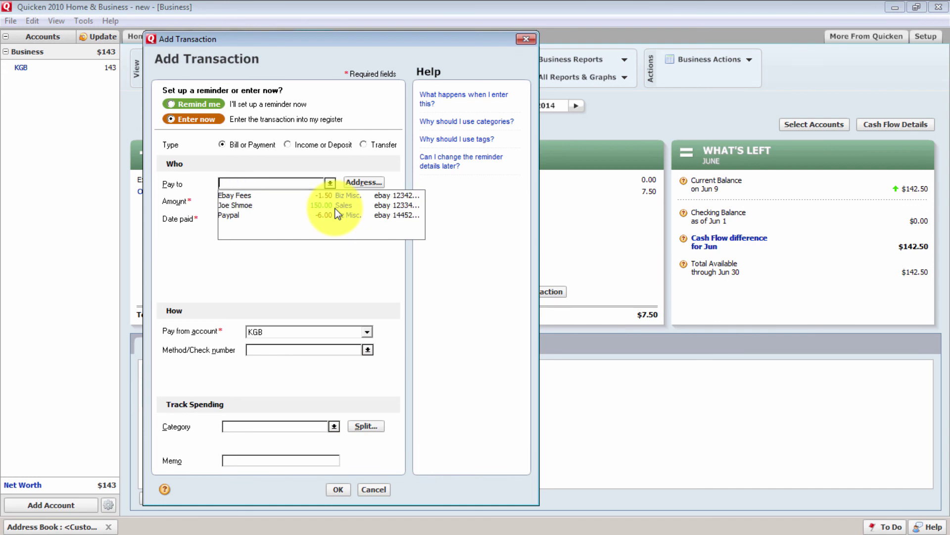
text(Fe)
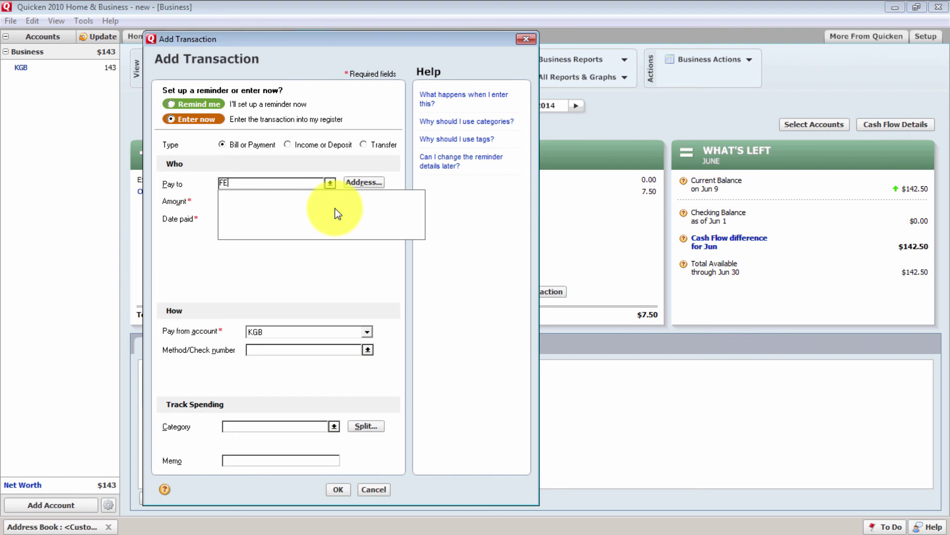
text(dex)
key(Tab)
text(20.00)
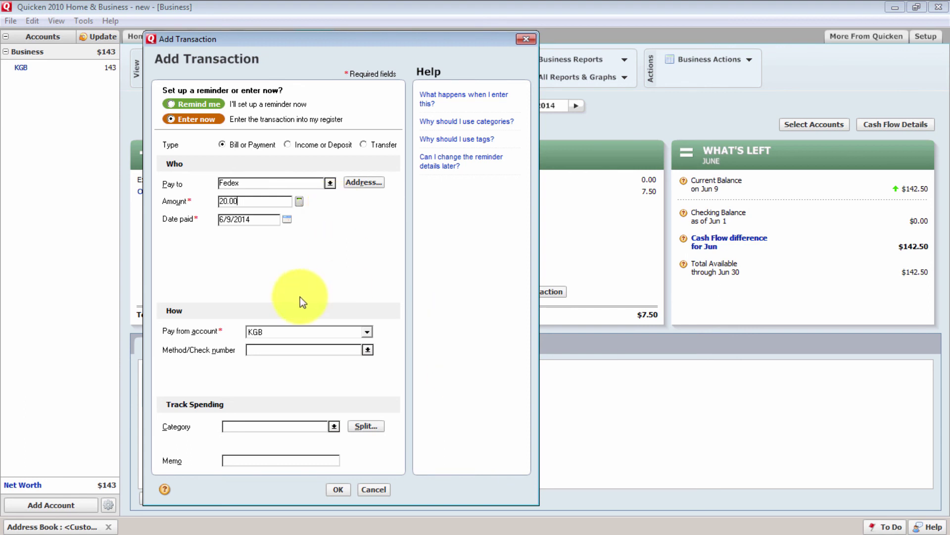
Set payment method creditcard, category Biz Misc. and a fedex/ebay reference memo, then save it
click(292, 351)
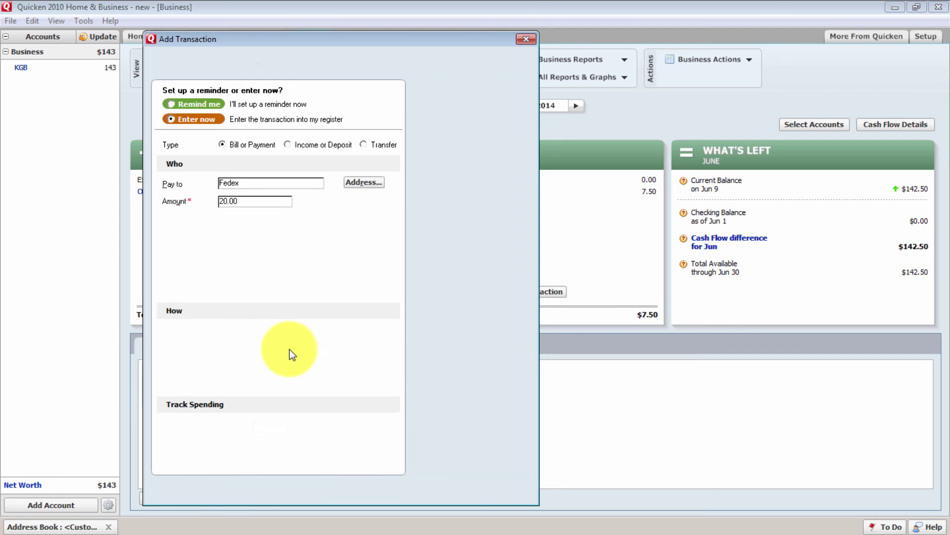
text(creditcard)
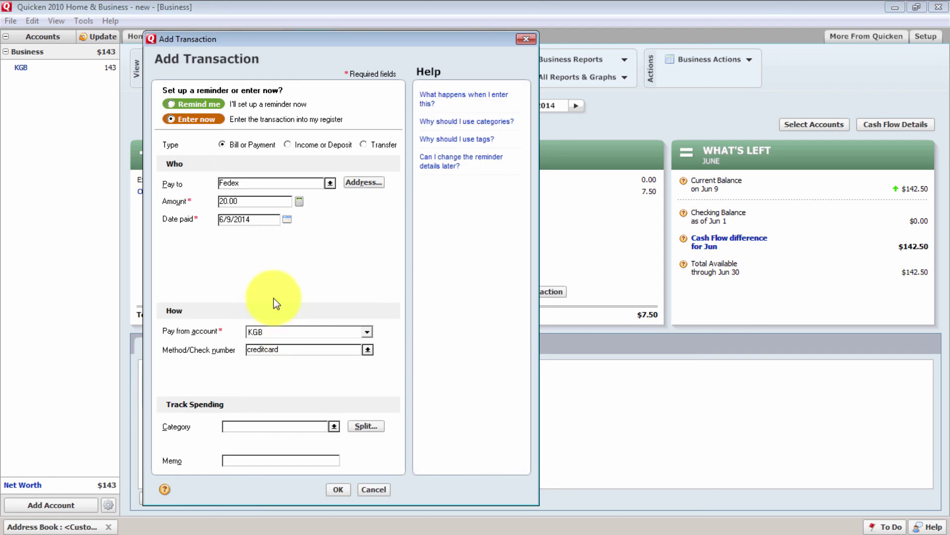
click(255, 426)
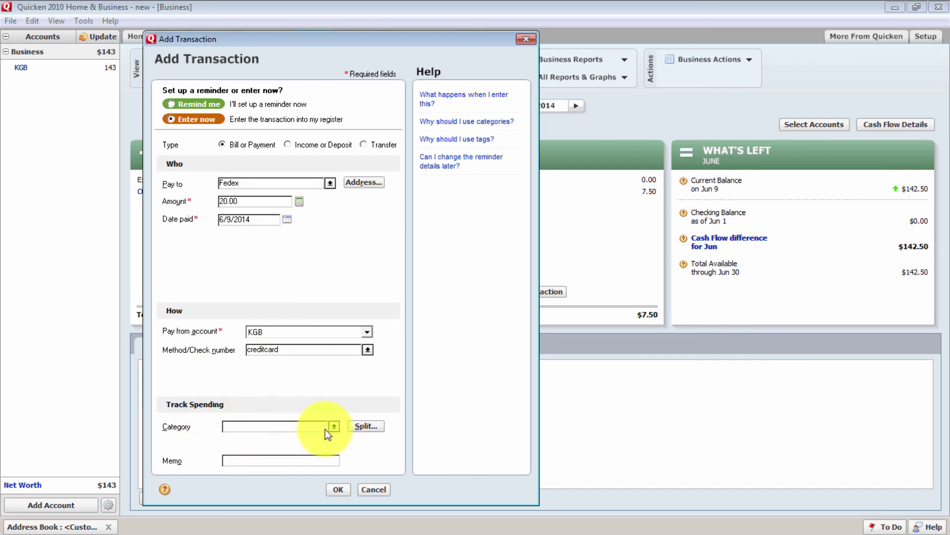
text(Biz Misc)
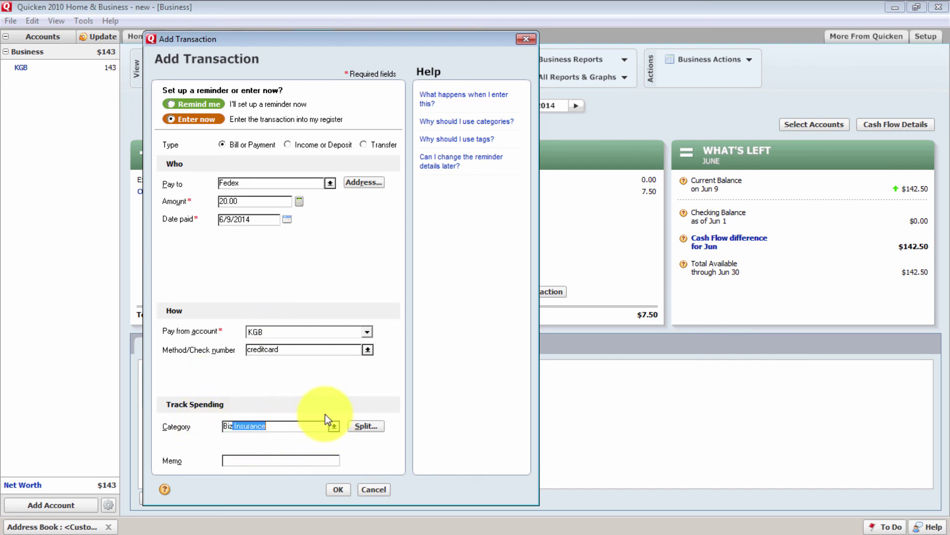
text(.)
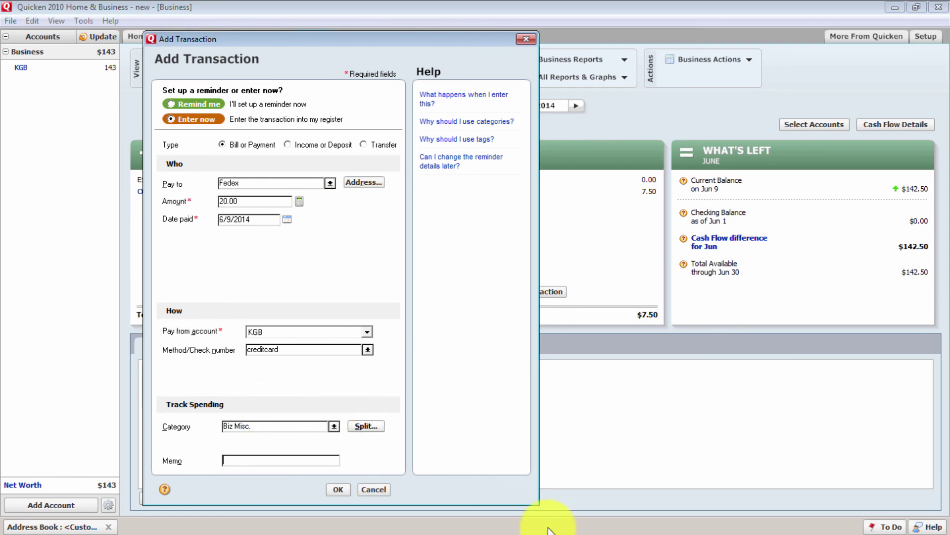
text(fedex)
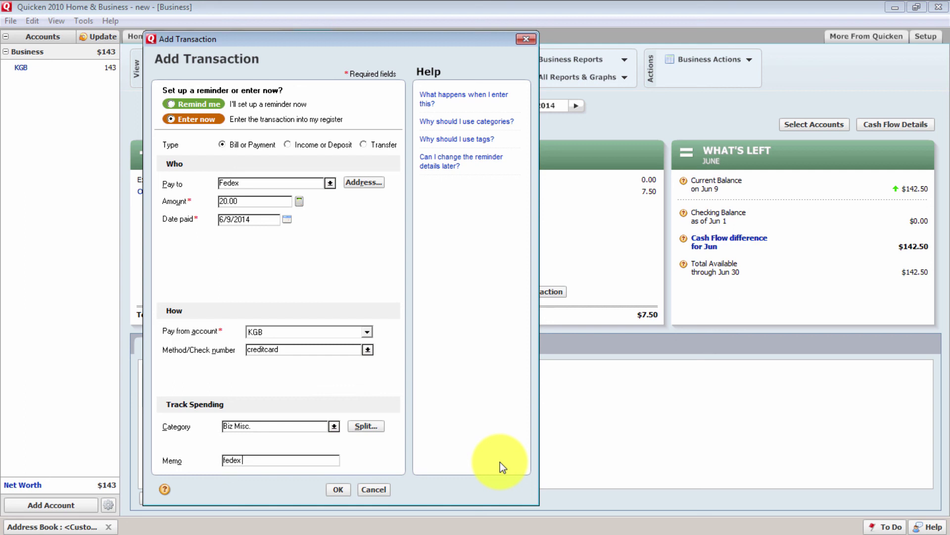
text( 123)
key(BackSpace)
key(BackSpace)
key(BackSpace)
key(BackSpace)
text(- ebay 1234213)
click(337, 489)
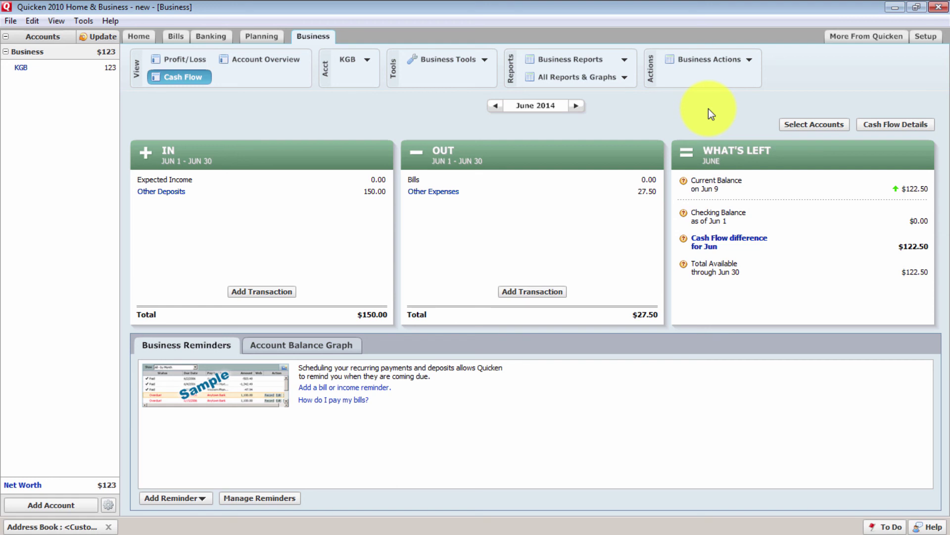
click(704, 61)
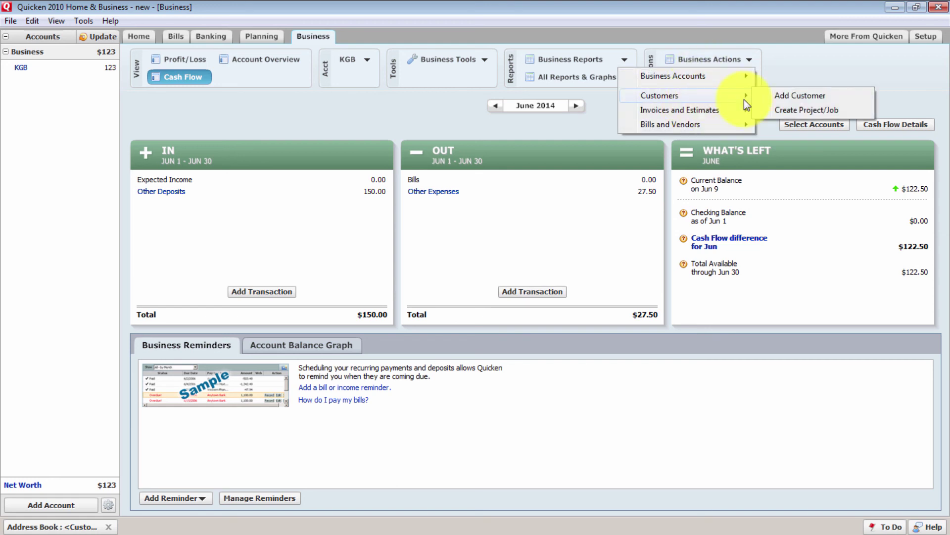
mouse_move(710, 130)
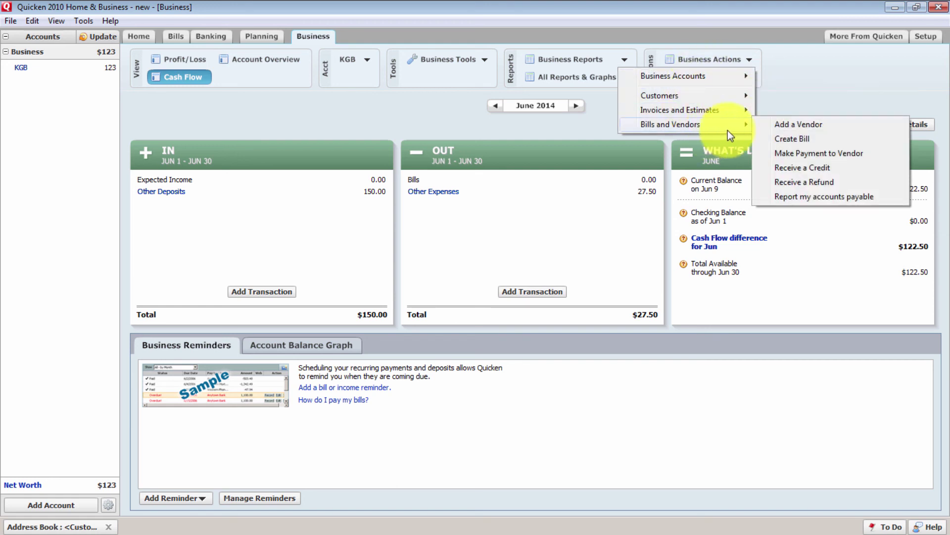
click(786, 124)
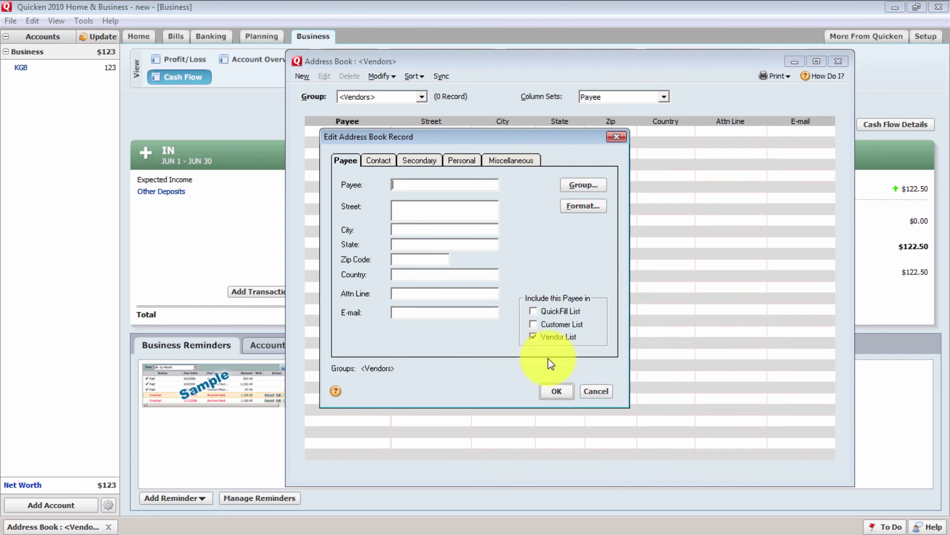
click(599, 396)
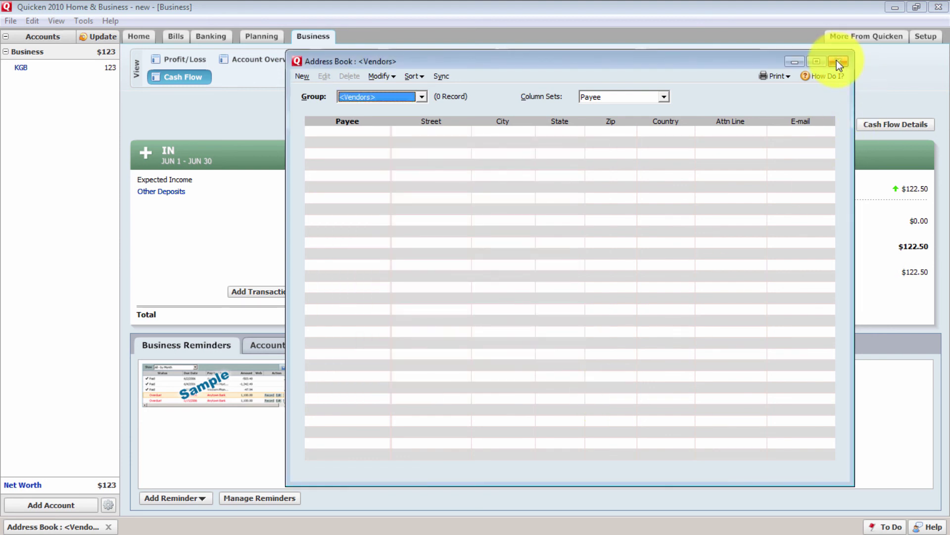
click(838, 61)
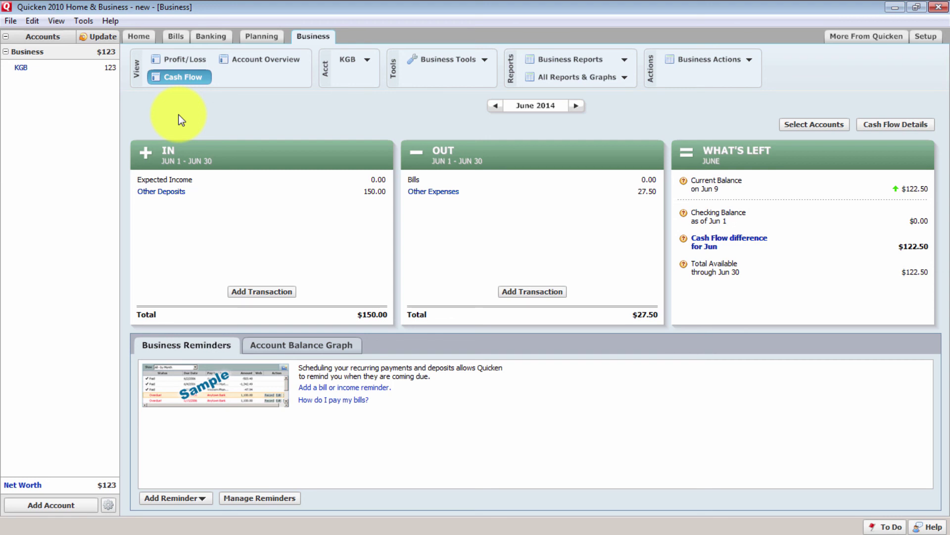
Look over the Help menu, then open the Tools menu at Password Vault
click(111, 21)
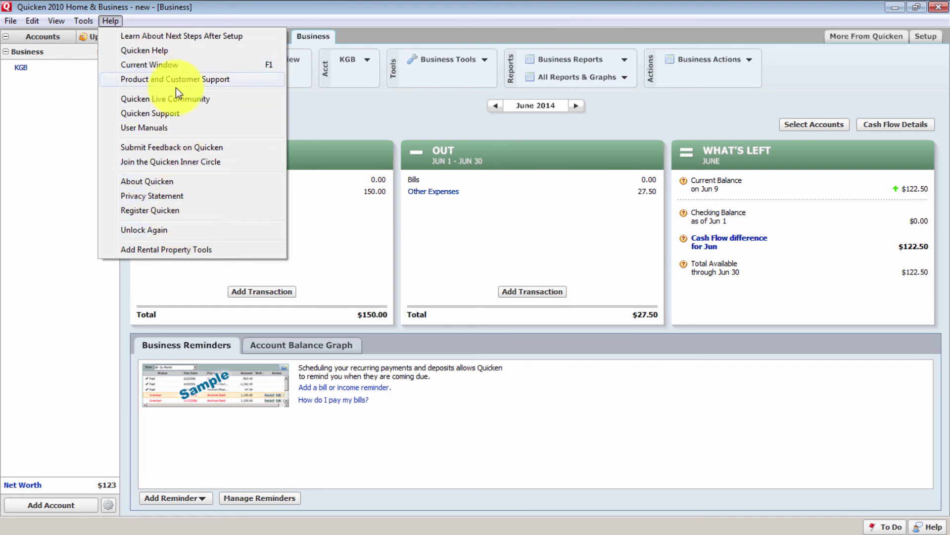
click(61, 256)
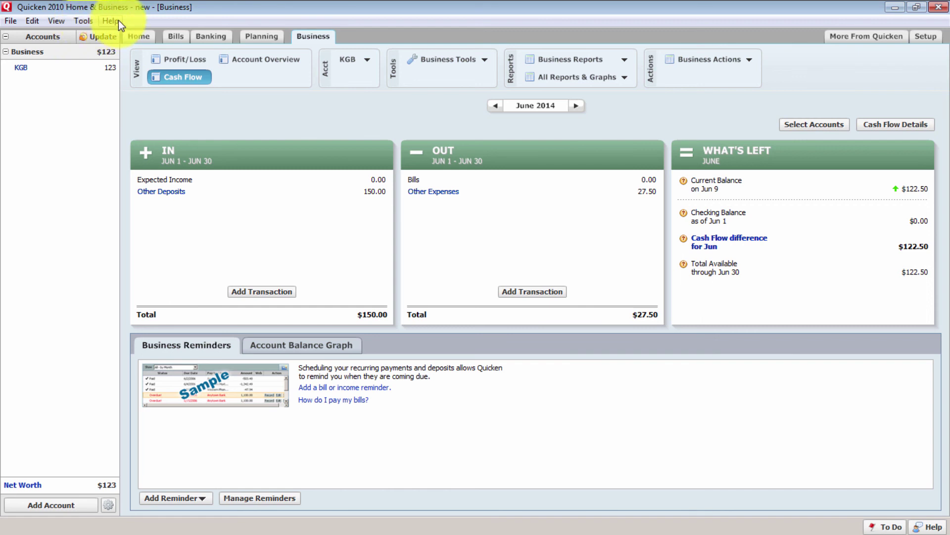
click(92, 20)
mouse_move(132, 324)
click(340, 327)
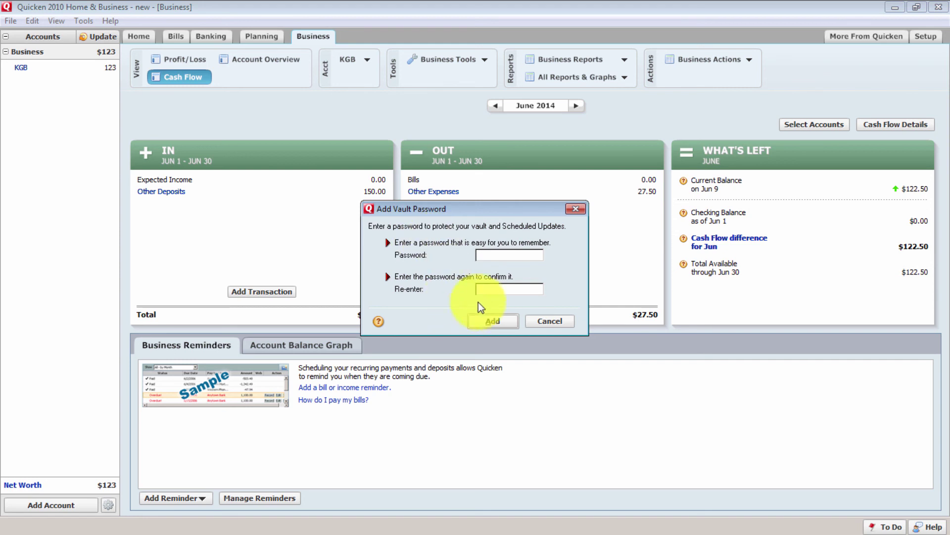
click(557, 322)
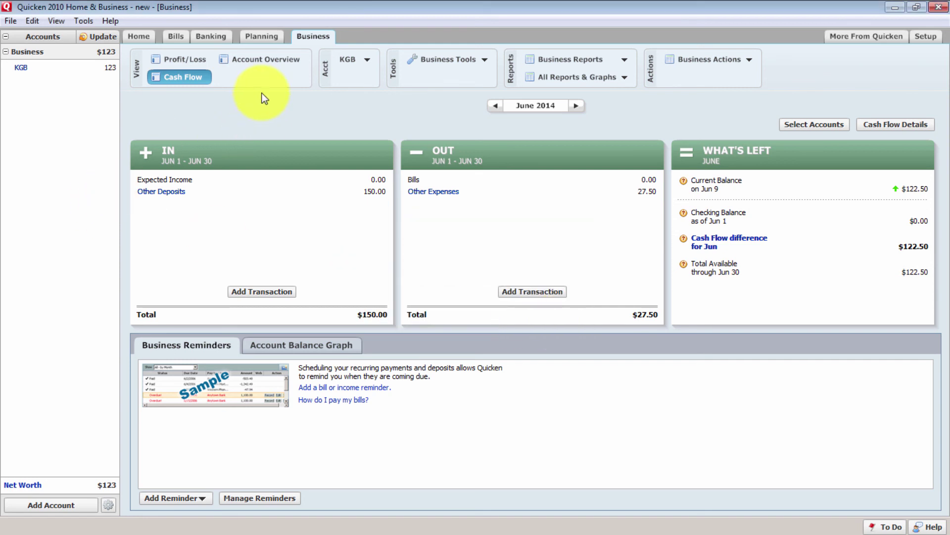